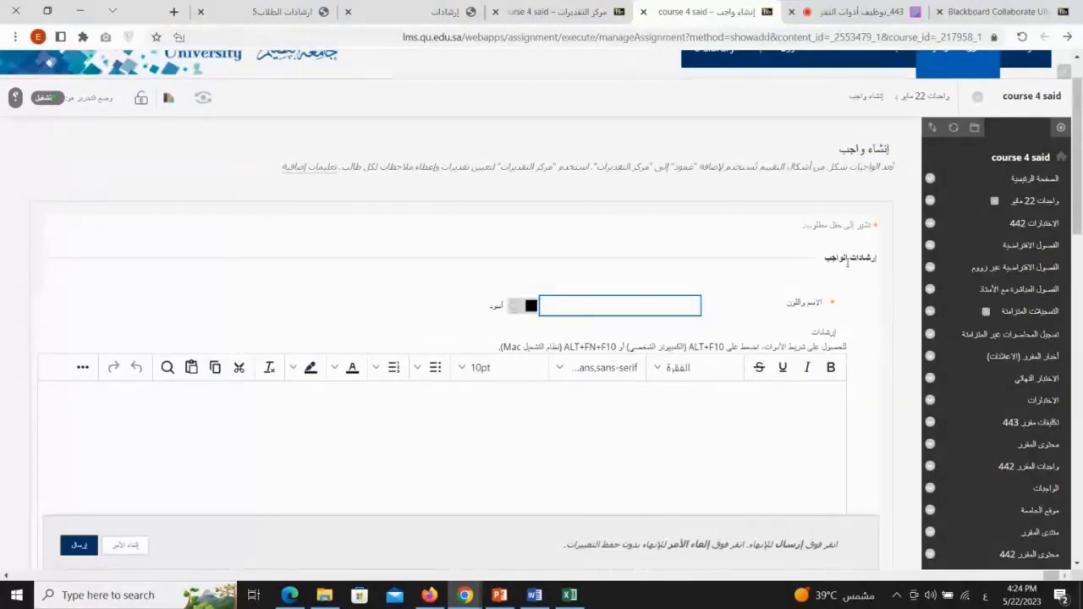
Name the new assignment "الواجب الأول_22 مايو"
key("ctrl+plus")
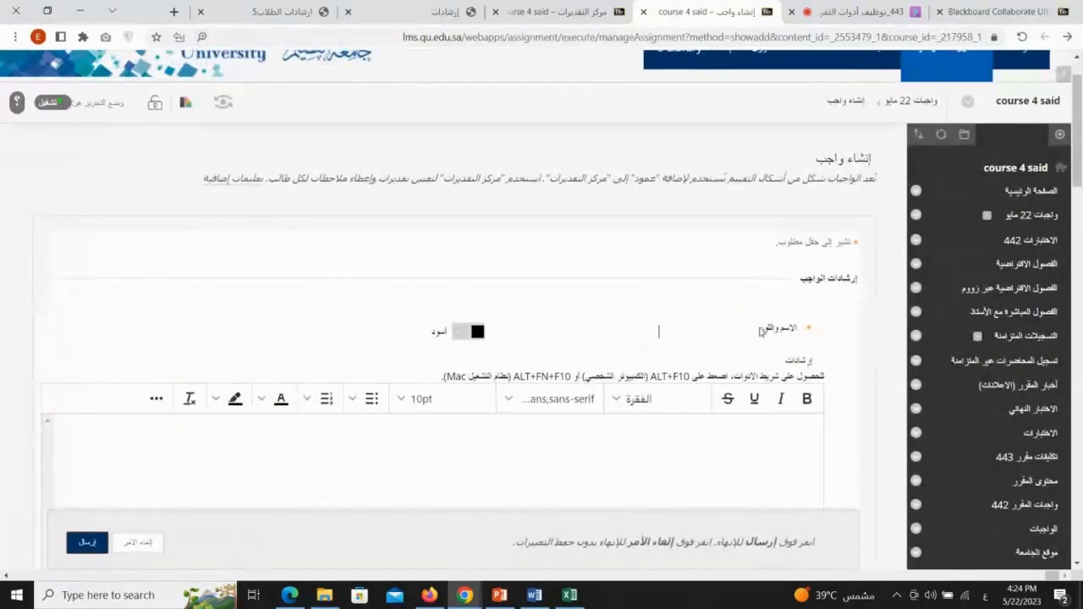
key("ctrl+1")
left_click_drag(808, 335, 771, 339)
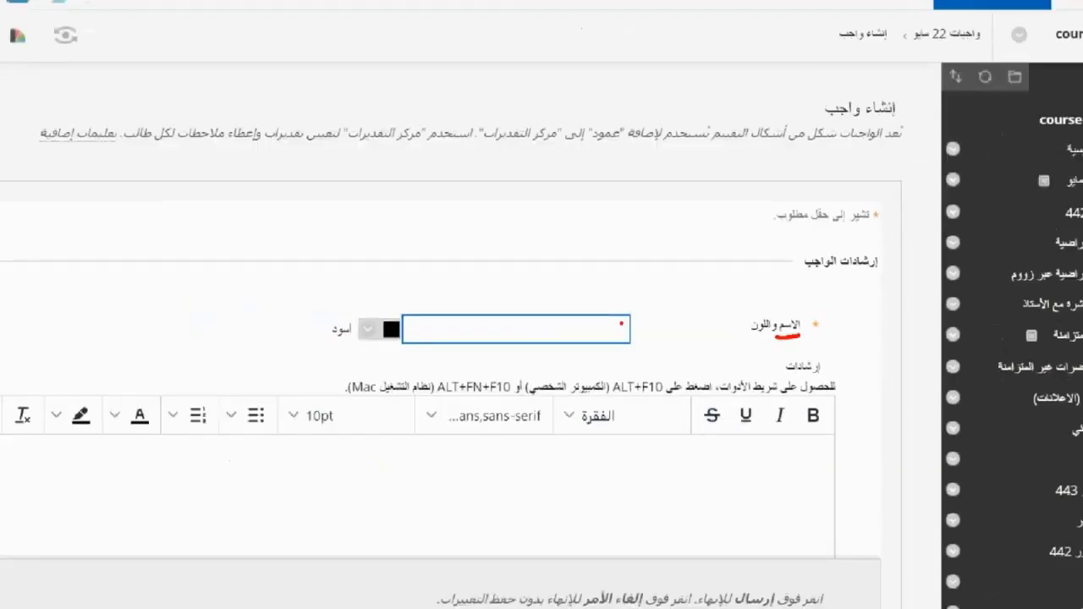
left_click(661, 334)
type("الو")
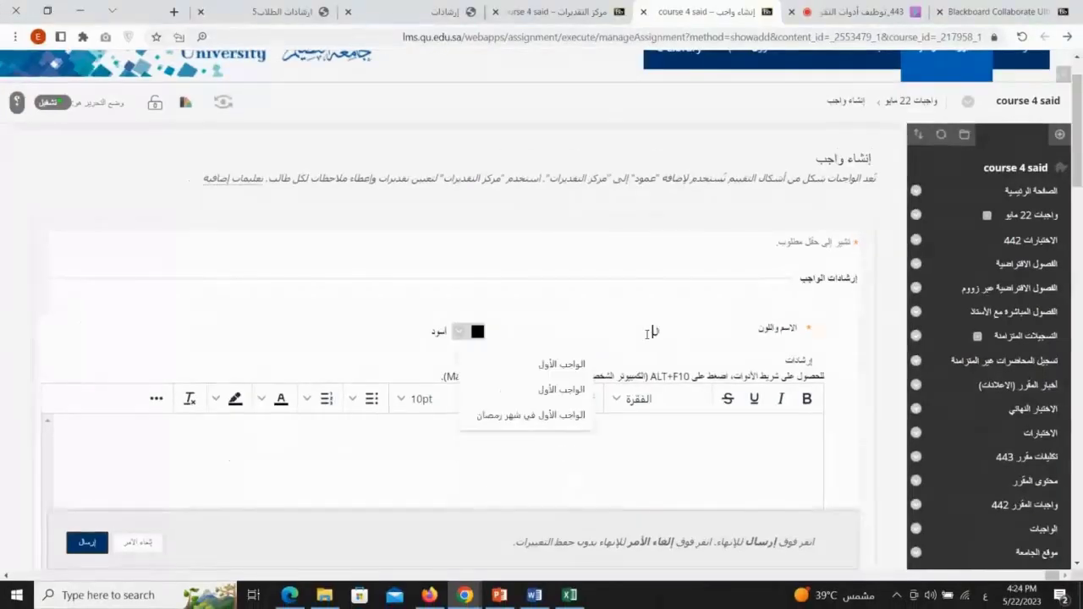
type("اجب الأول")
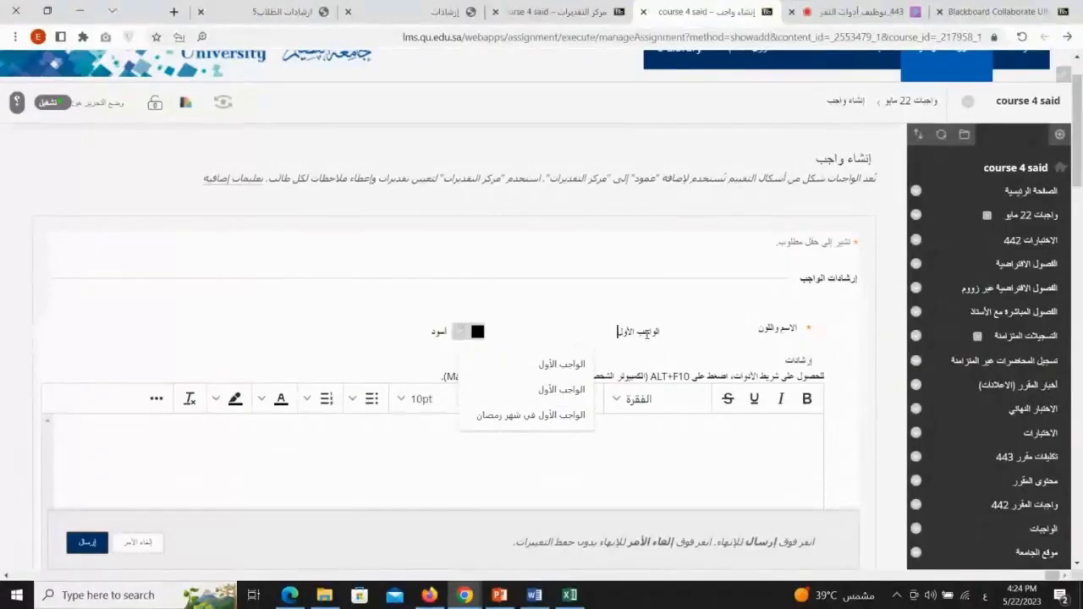
type("_22 مايو")
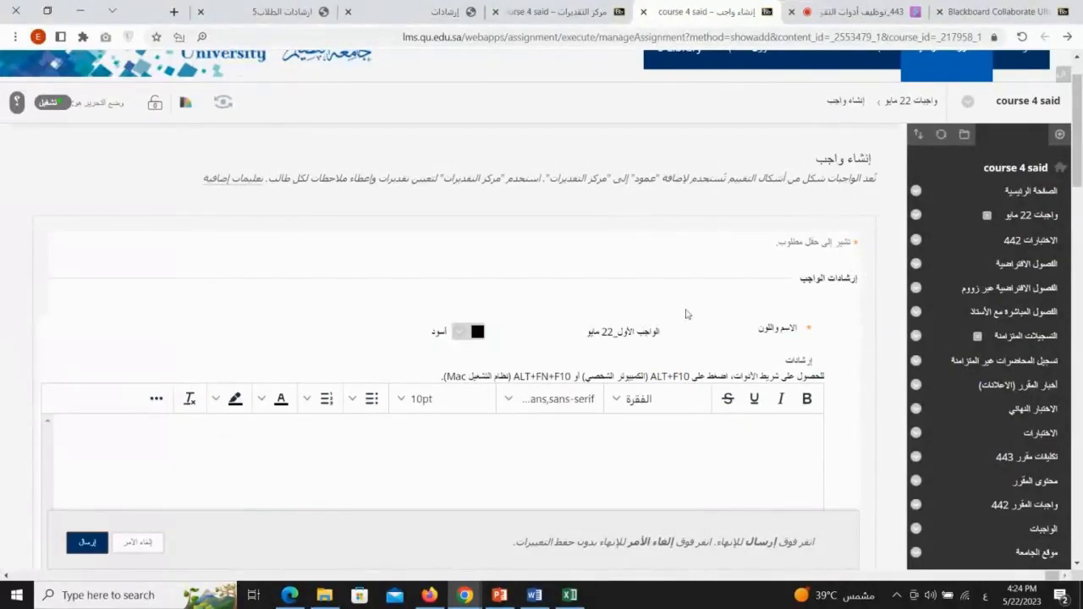
Write "الإرشادات" in the assignment's instructions editor and set its font size to 18pt
scroll(677, 263, "down", 2)
triple_click(613, 217)
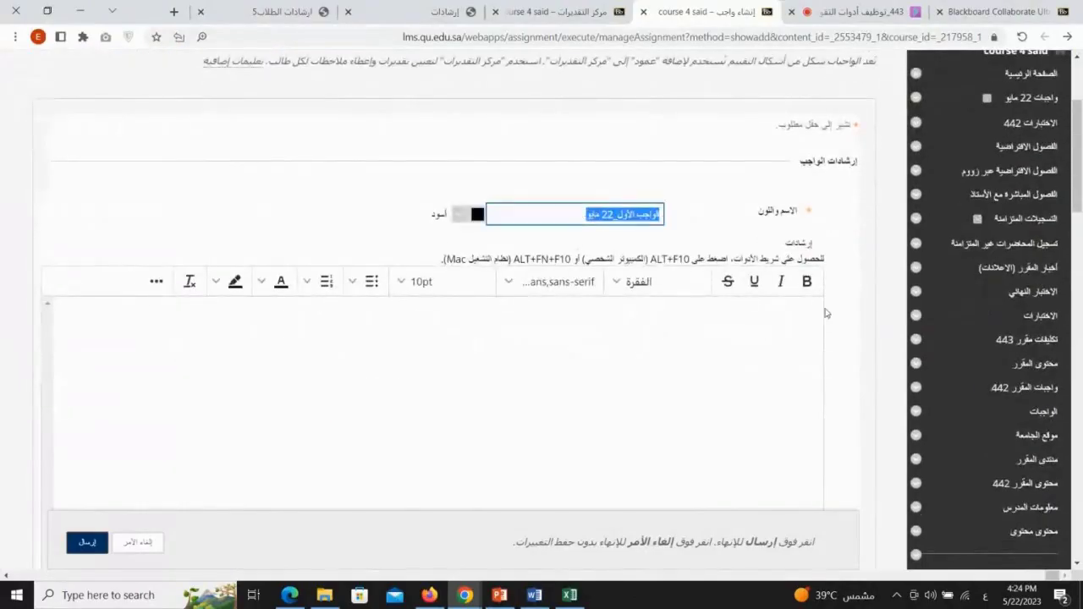
double_click(796, 243)
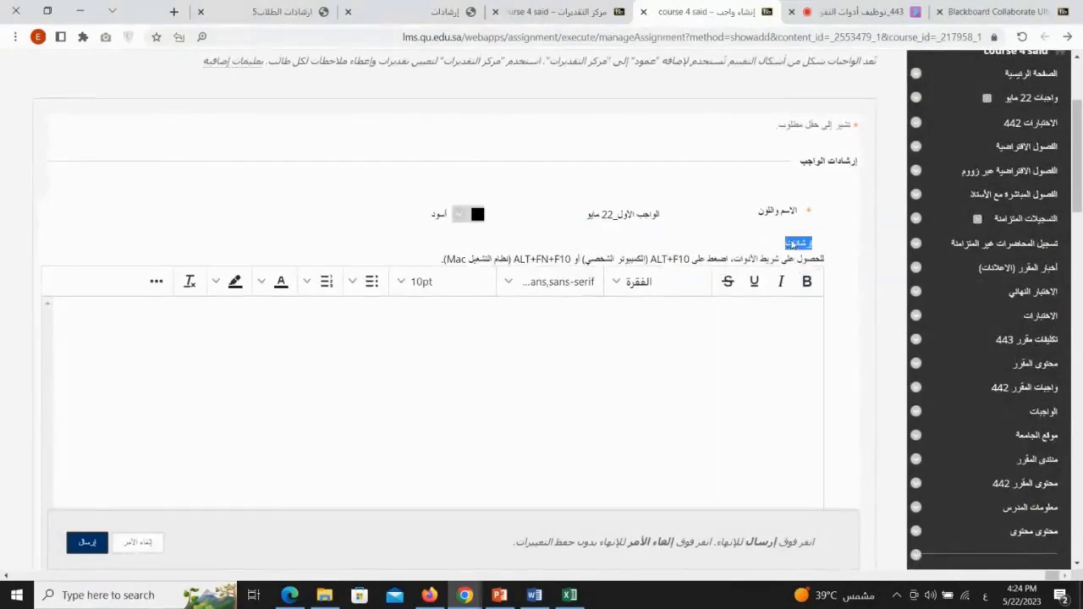
left_click(851, 325)
type("الإرشادات")
key("ctrl+a")
left_click(440, 281)
left_click(440, 410)
left_click(719, 347)
double_click(796, 317)
scroll(786, 231, "down", 2)
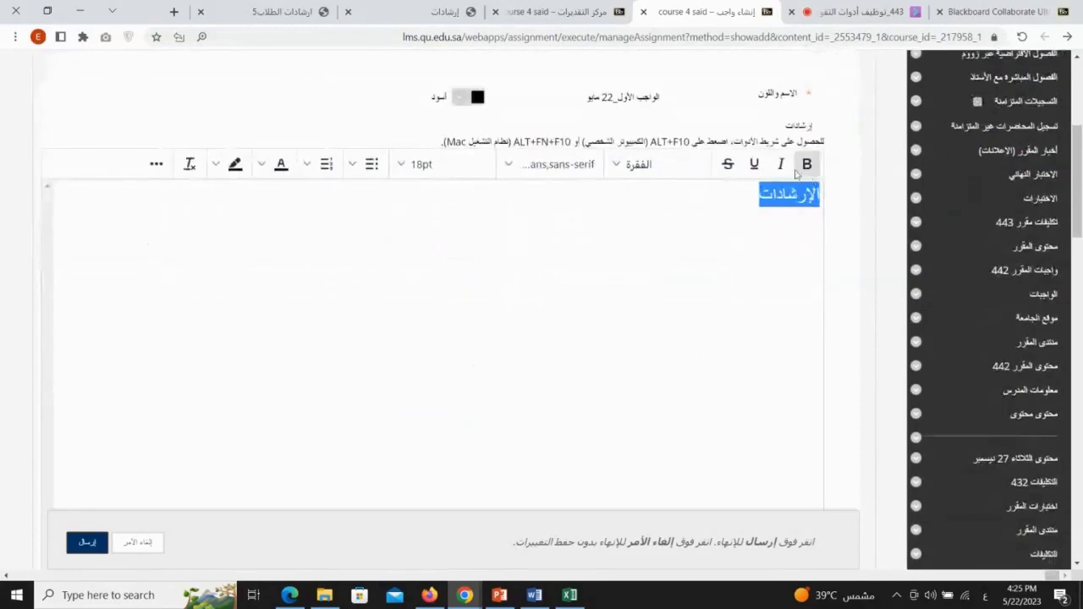
left_click(849, 305)
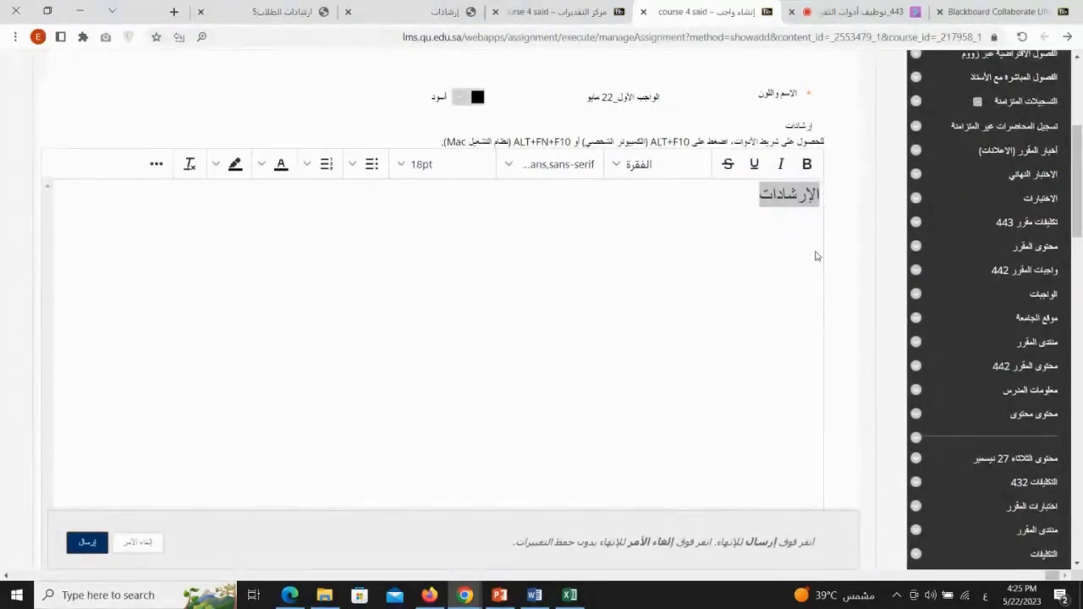
Try choosing "الأرقام الوظيفية .xlsx" from the local files as an assignment attachment, and close the file chooser without attaching it
scroll(825, 265, "down", 1)
scroll(825, 265, "down", 6)
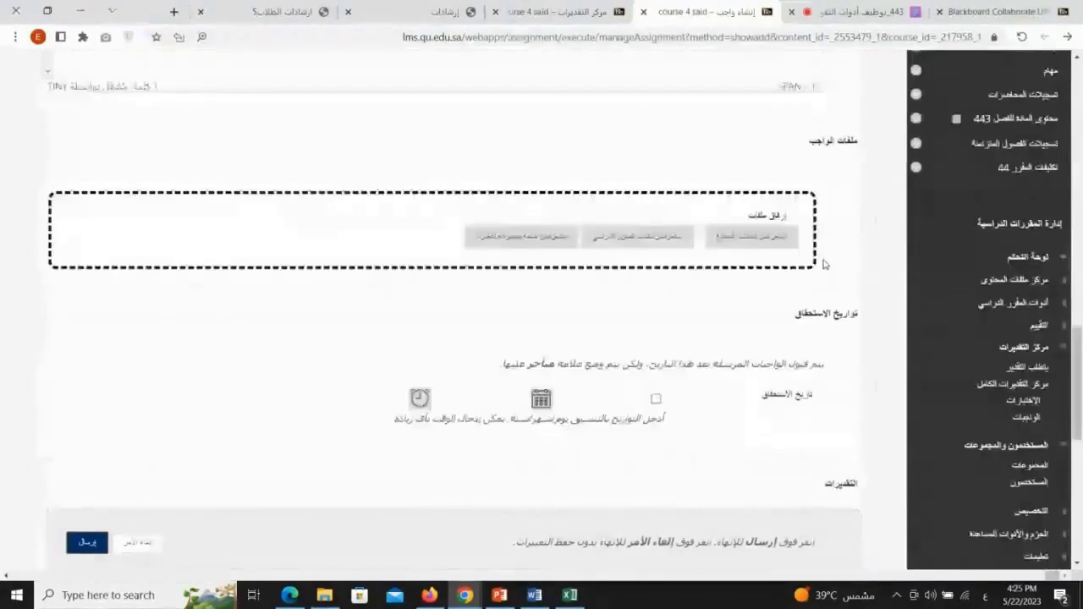
triple_click(828, 136)
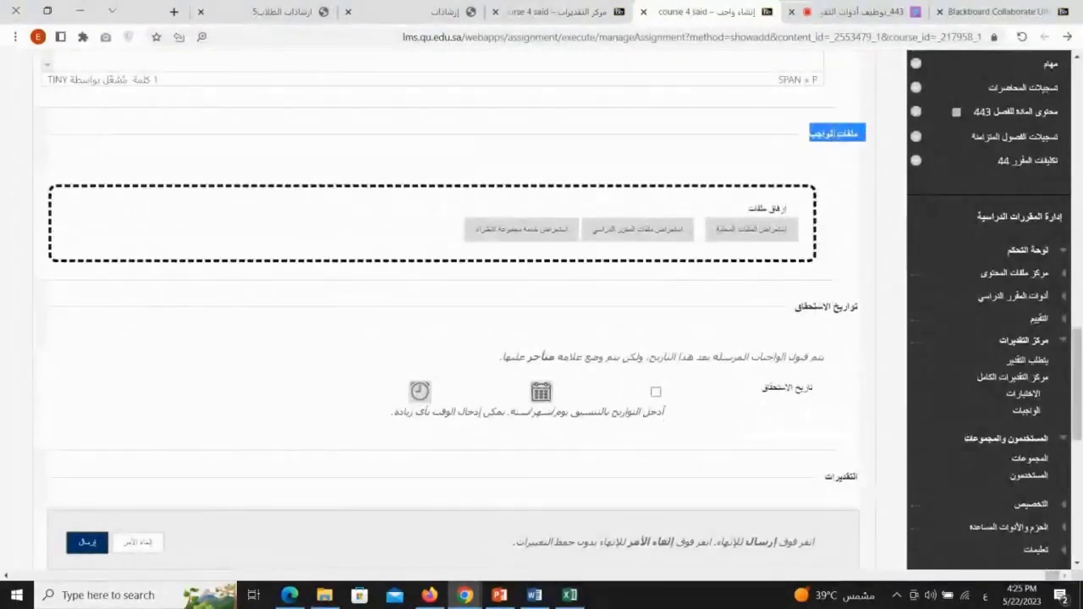
left_click(833, 141)
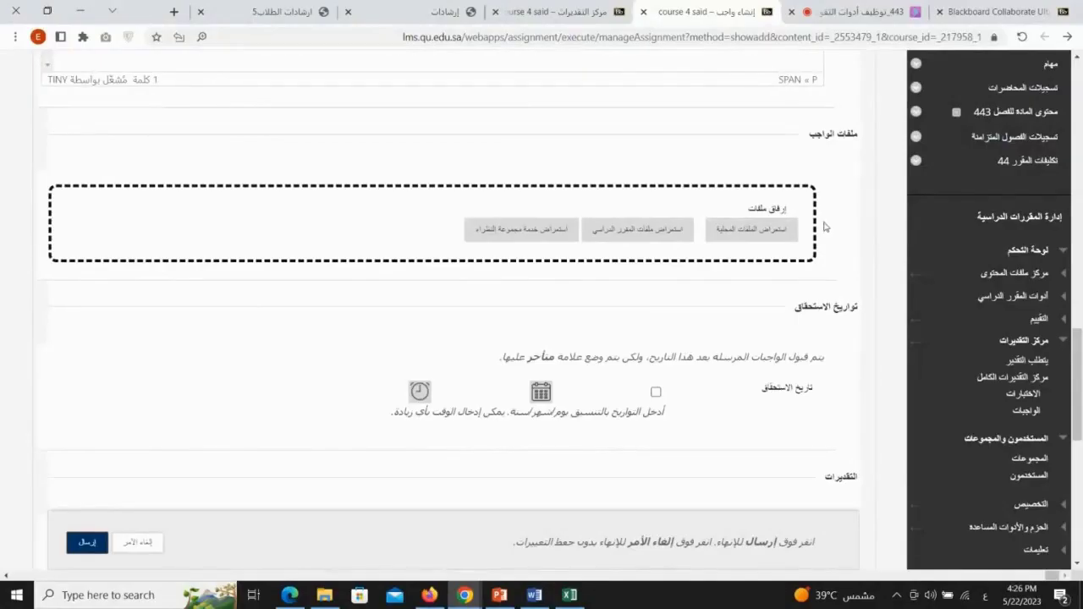
left_click(763, 234)
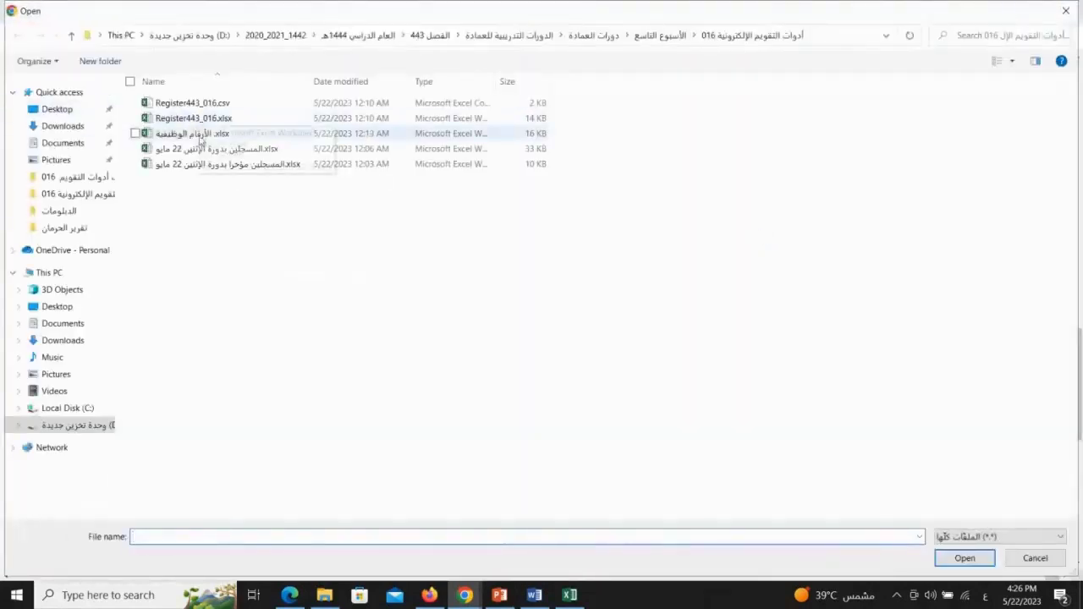
left_click(201, 133)
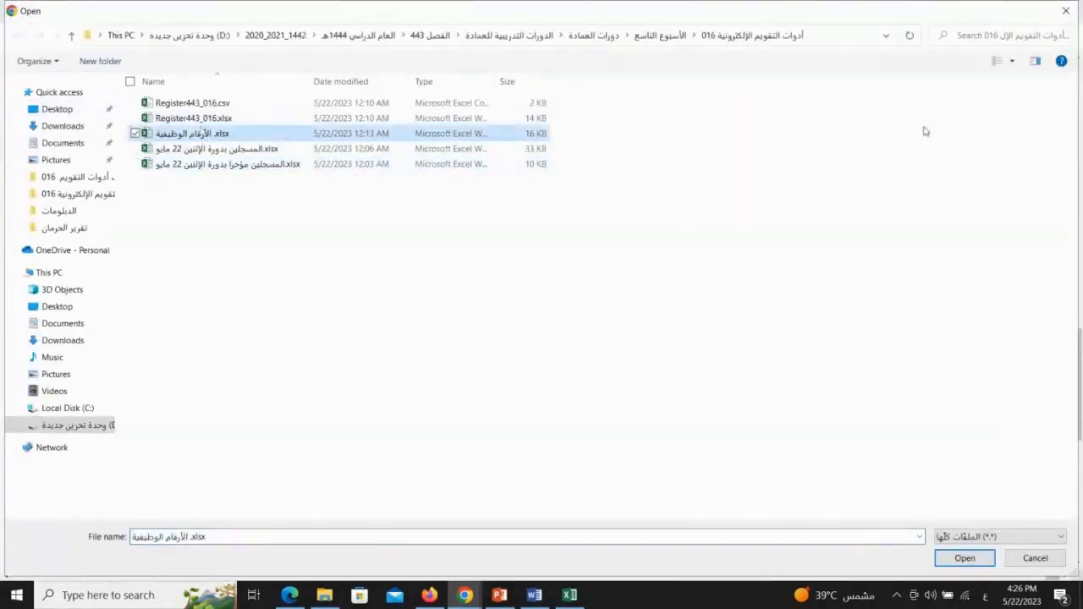
left_click(1066, 11)
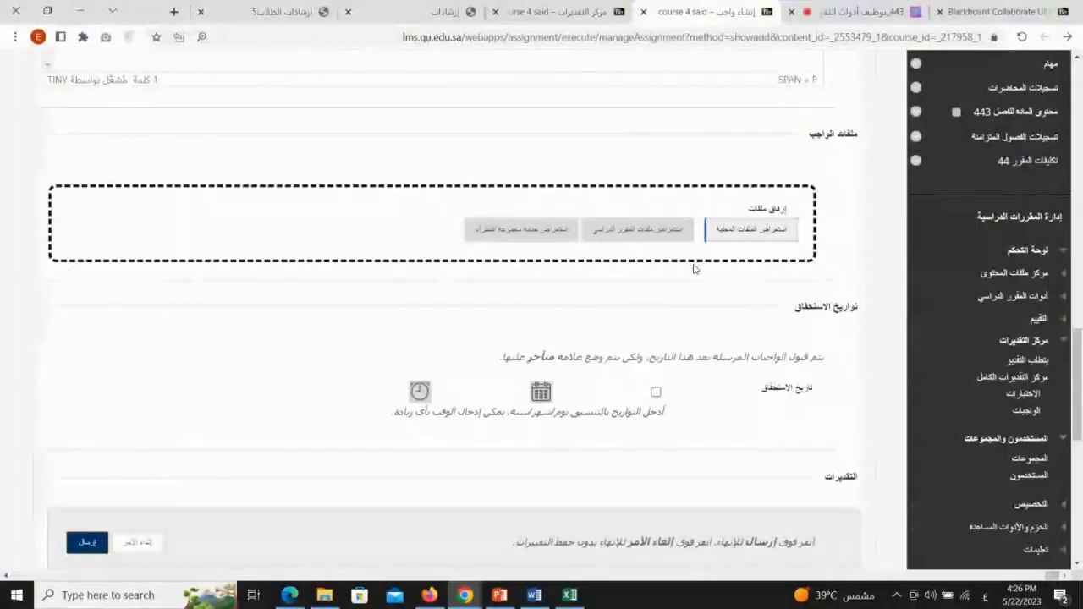
Examine the due dates section, including the note on submissions sent after the due date and the due date field
scroll(695, 268, "down", 2)
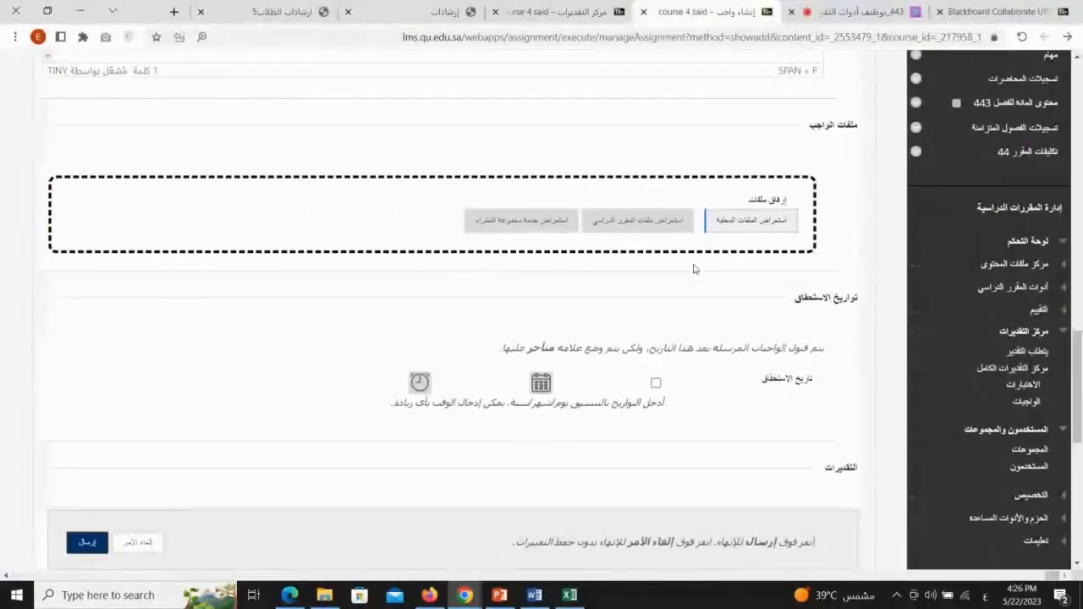
triple_click(840, 193)
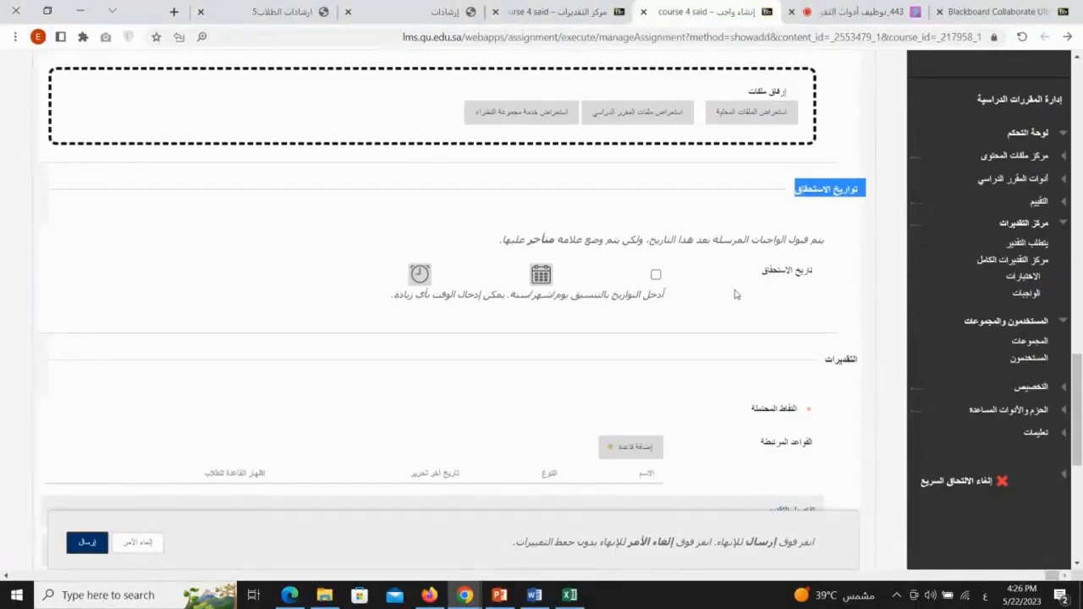
scroll(726, 297, "up", 1)
scroll(726, 297, "down", 1)
left_click(715, 280)
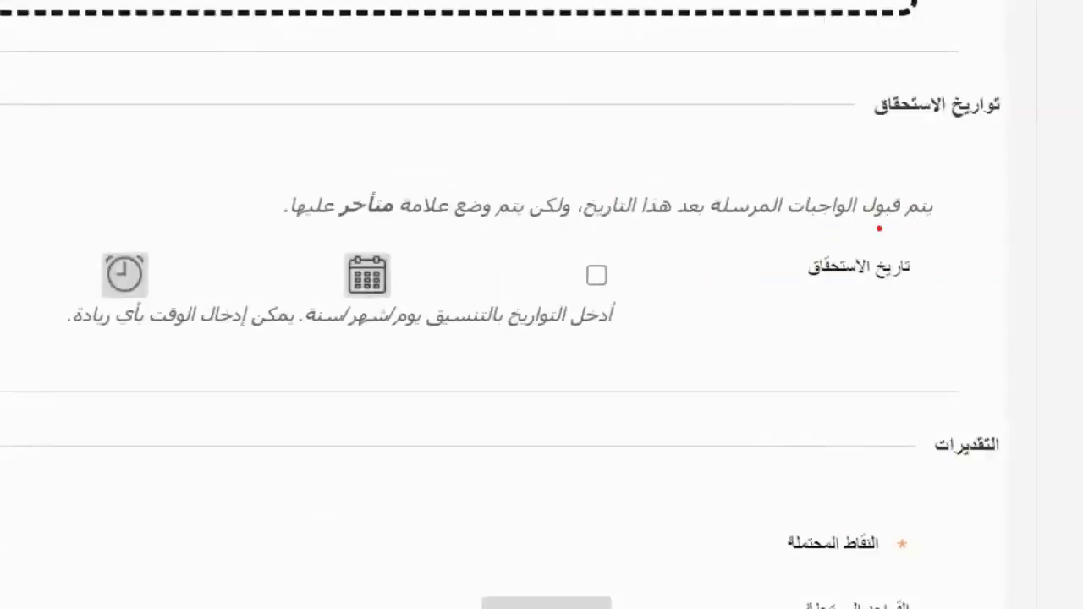
left_click_drag(892, 225, 738, 228)
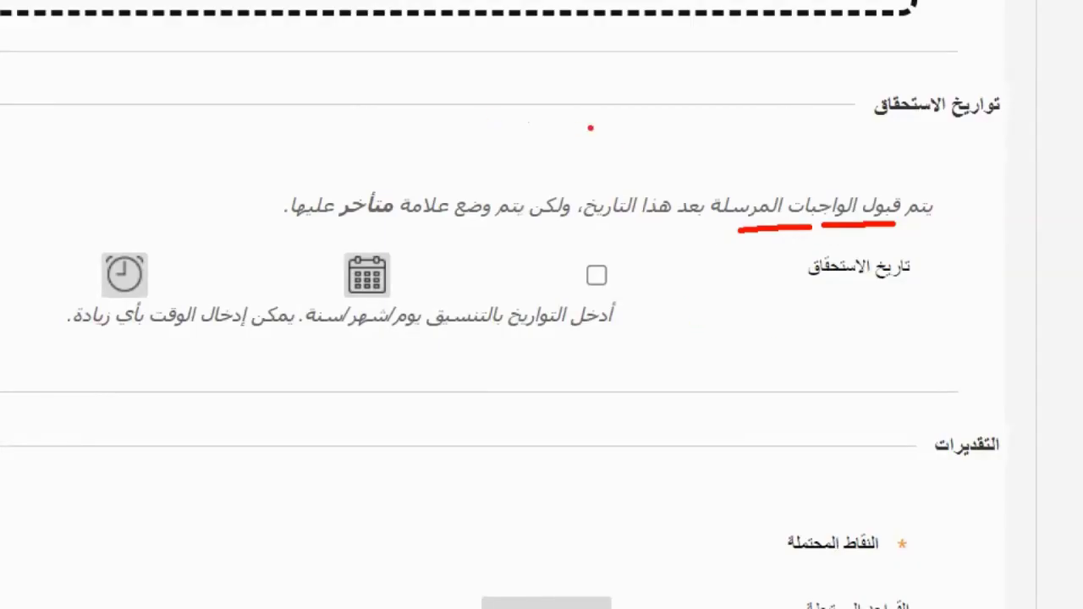
mouse_move(533, 130)
left_mouse_down()
mouse_move(552, 165)
mouse_move(598, 128)
mouse_move(614, 163)
left_mouse_up()
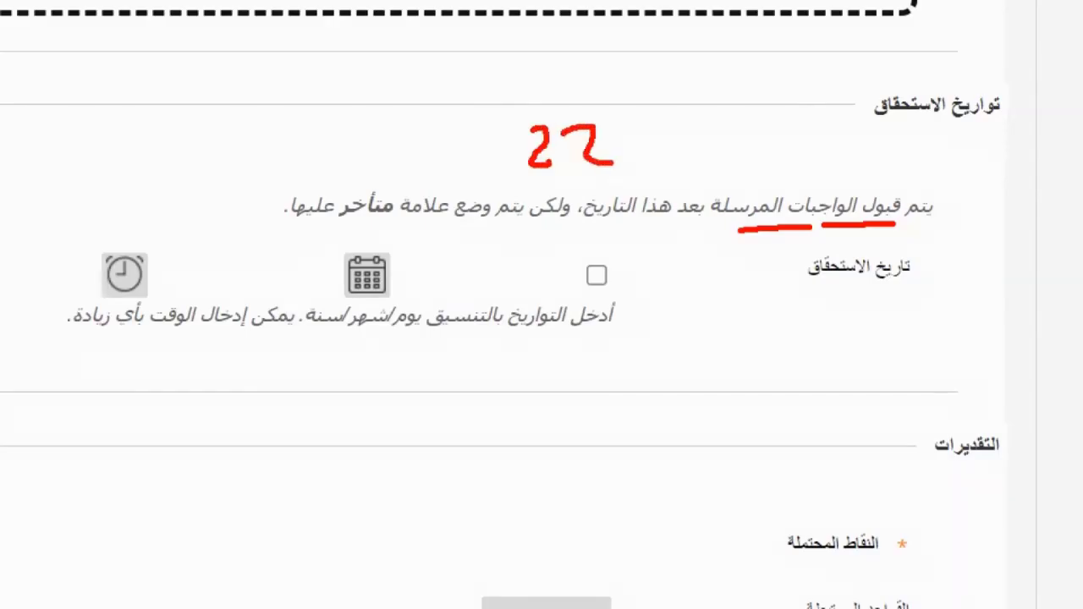
mouse_move(784, 118)
left_mouse_down()
mouse_move(817, 153)
mouse_move(861, 170)
mouse_move(883, 150)
left_mouse_up()
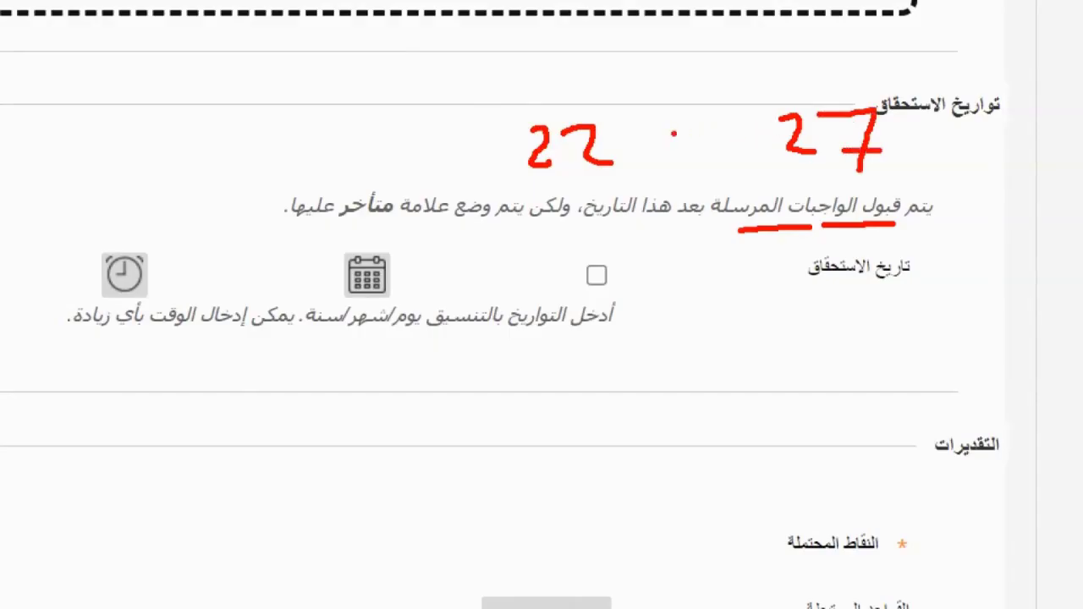
mouse_move(669, 118)
left_mouse_down()
mouse_move(694, 145)
mouse_move(710, 133)
mouse_move(713, 149)
left_mouse_up()
mouse_move(736, 109)
left_mouse_down()
mouse_move(657, 127)
mouse_move(753, 140)
mouse_move(743, 102)
left_mouse_up()
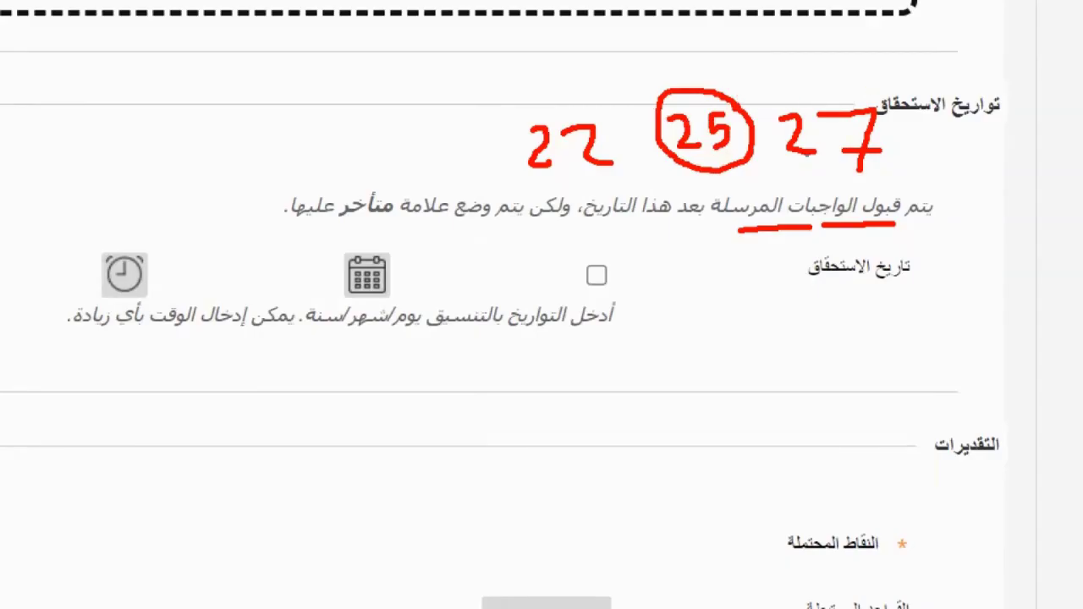
left_click_drag(786, 181, 874, 181)
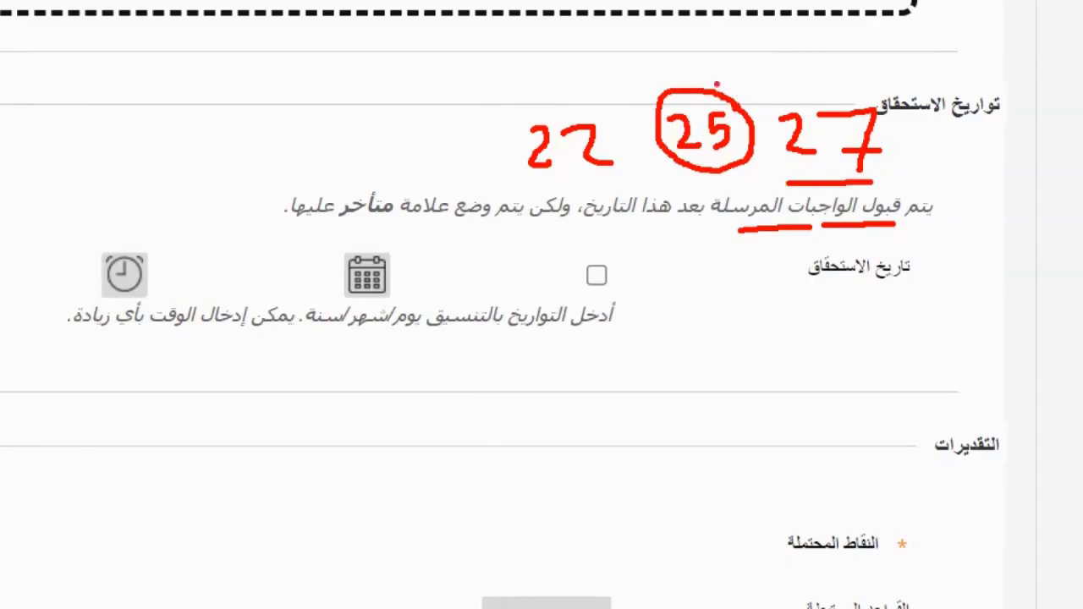
mouse_move(721, 216)
left_mouse_down()
mouse_move(718, 175)
mouse_move(708, 193)
mouse_move(733, 181)
mouse_move(686, 182)
left_mouse_up()
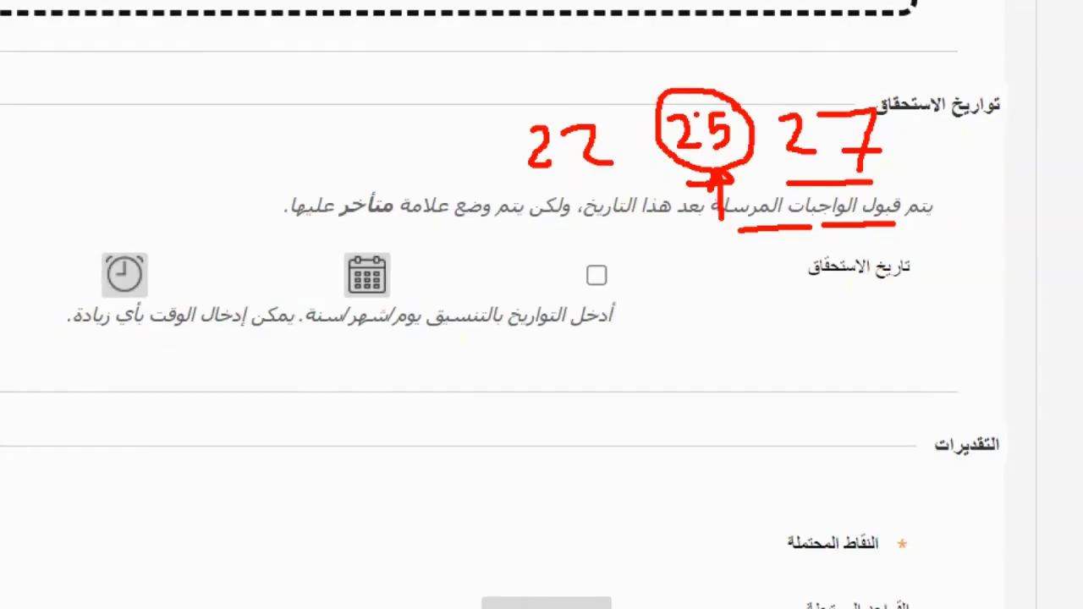
mouse_move(733, 56)
left_mouse_down()
mouse_move(745, 53)
mouse_move(767, 88)
left_mouse_up()
left_click_drag(787, 46, 764, 74)
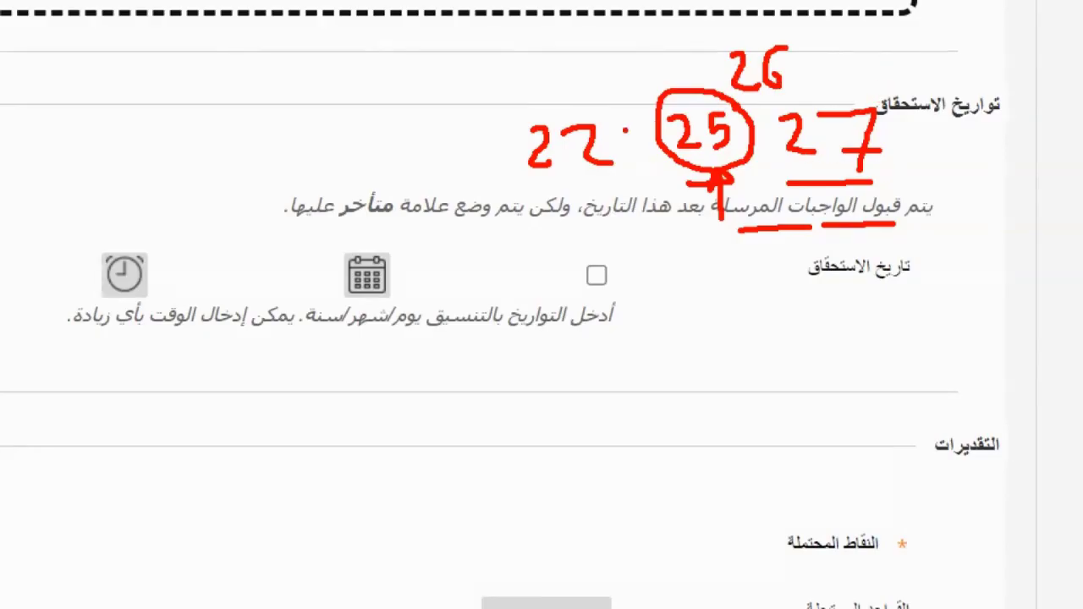
left_click_drag(534, 44, 535, 109)
left_click_drag(499, 82, 533, 110)
left_click_drag(862, 40, 863, 92)
left_click_drag(862, 93, 847, 71)
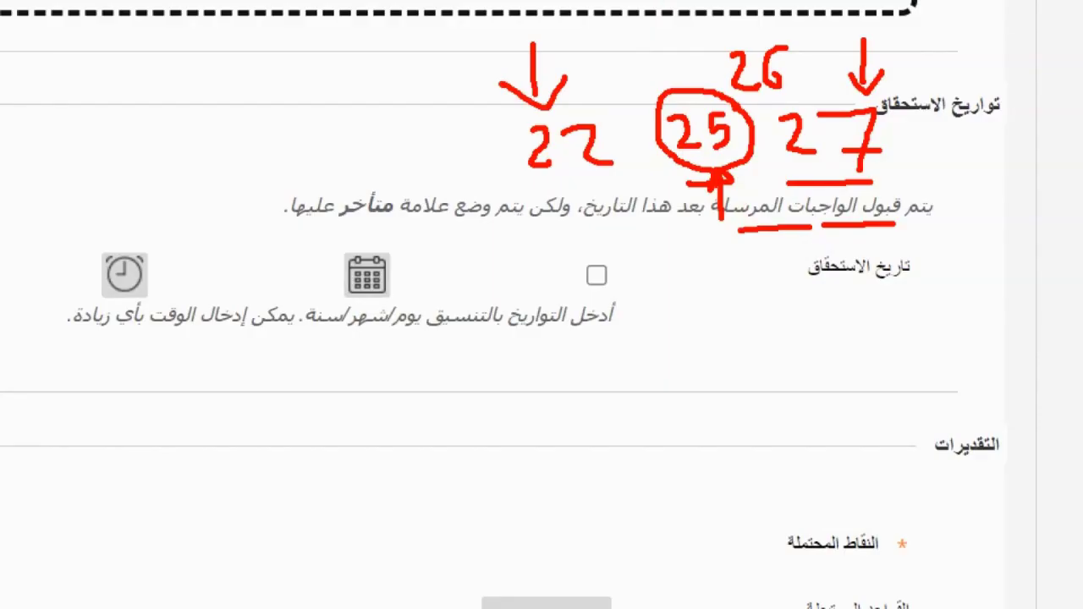
left_click_drag(728, 153, 683, 159)
mouse_move(412, 227)
left_mouse_down()
mouse_move(288, 231)
mouse_move(403, 172)
mouse_move(407, 239)
left_mouse_up()
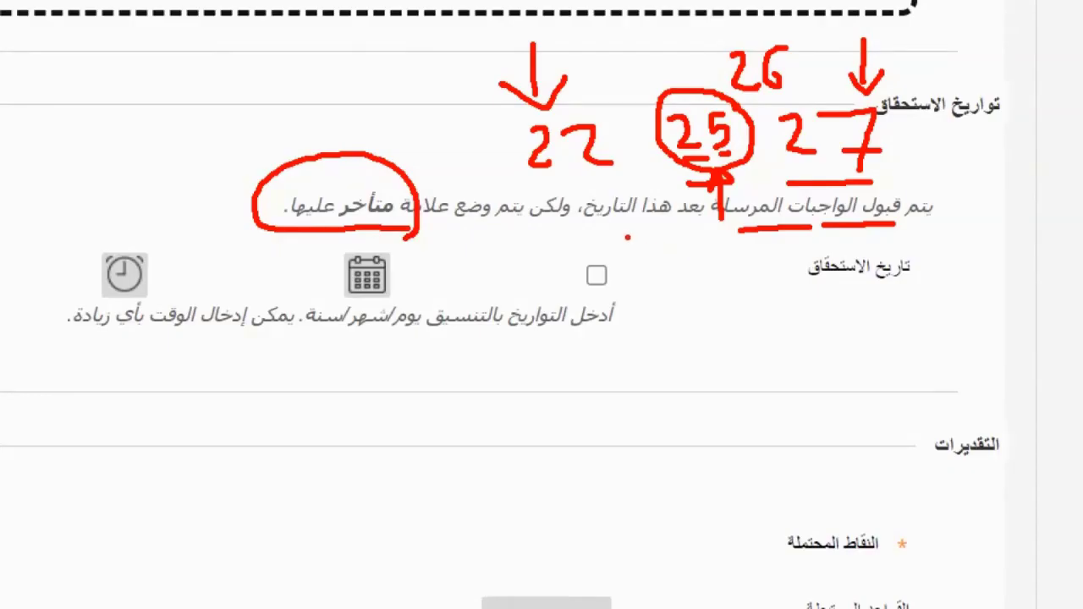
left_click_drag(804, 294, 894, 291)
mouse_move(921, 247)
left_mouse_down()
mouse_move(784, 247)
mouse_move(912, 298)
mouse_move(926, 247)
left_mouse_up()
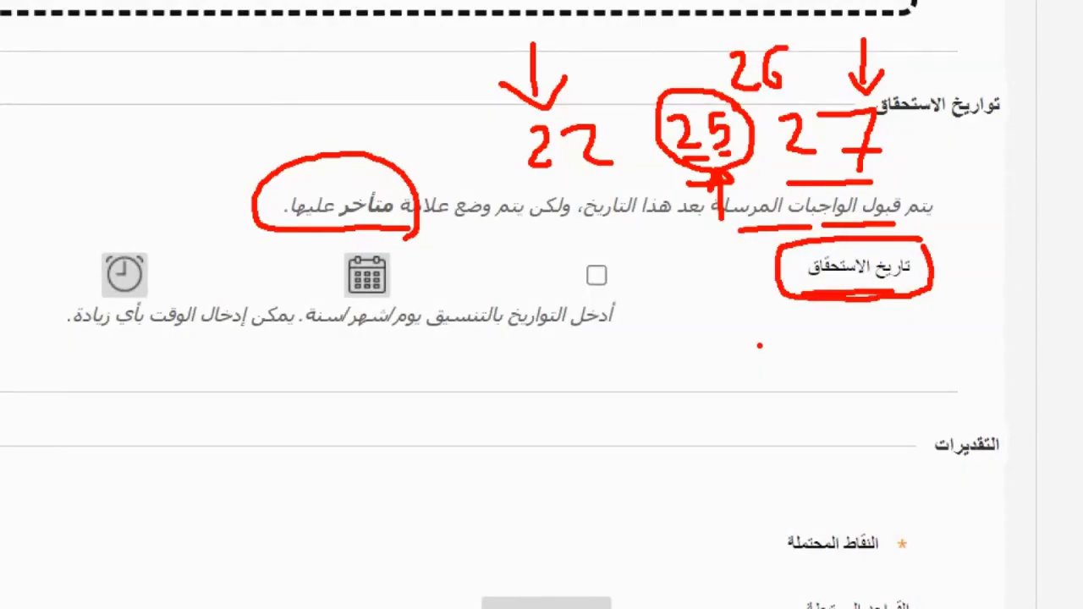
key("Escape")
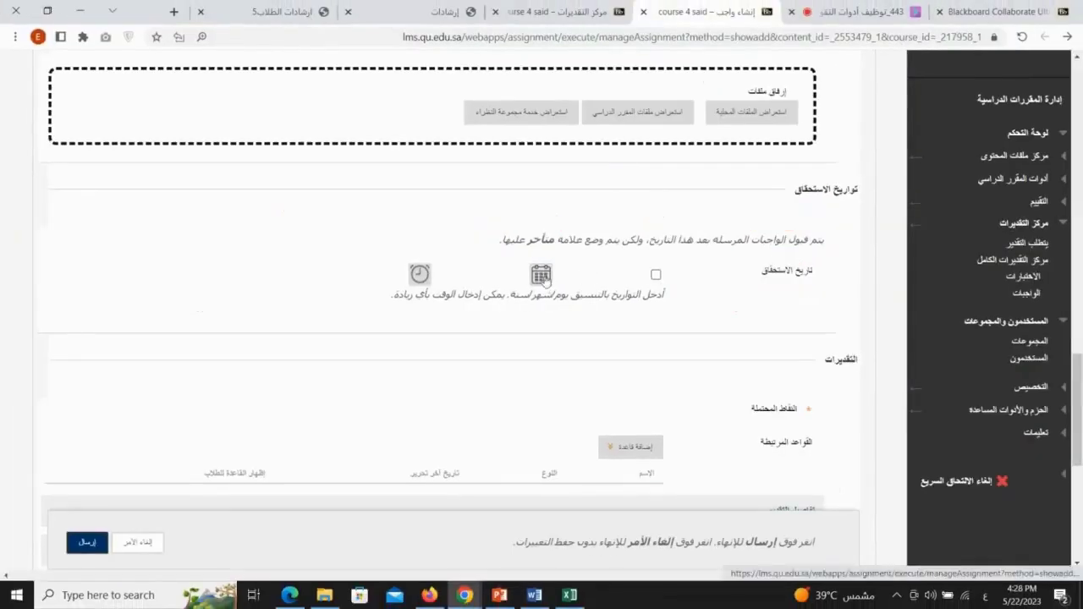
Set the assignment's due date to 07/11/1444, keeping the 11:59 PM due time
left_click(542, 276)
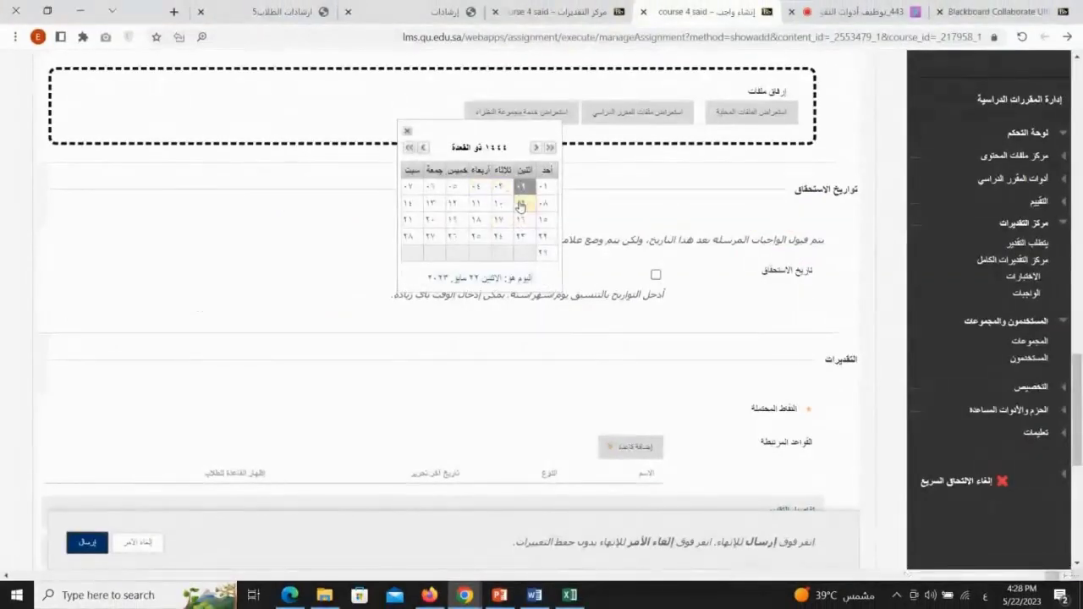
left_click(411, 193)
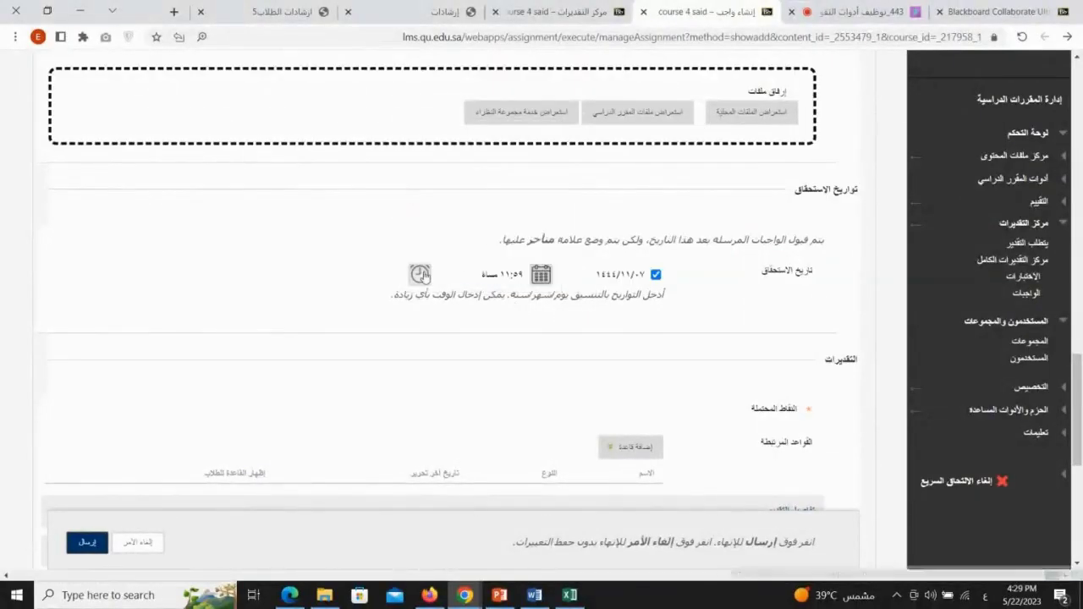
left_click(474, 275)
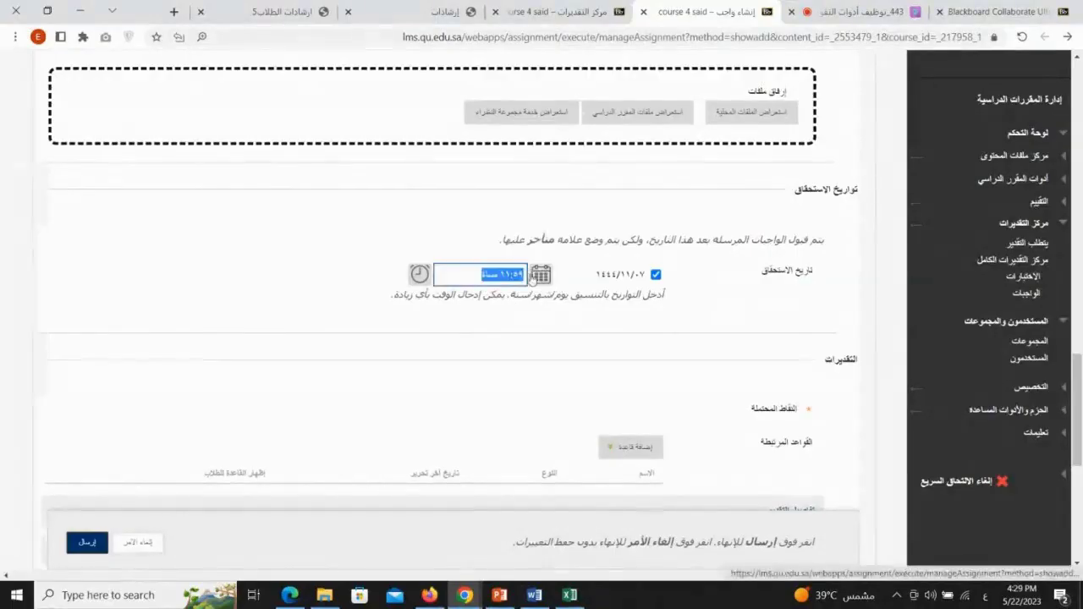
left_click(544, 320)
left_click_drag(501, 275, 524, 280)
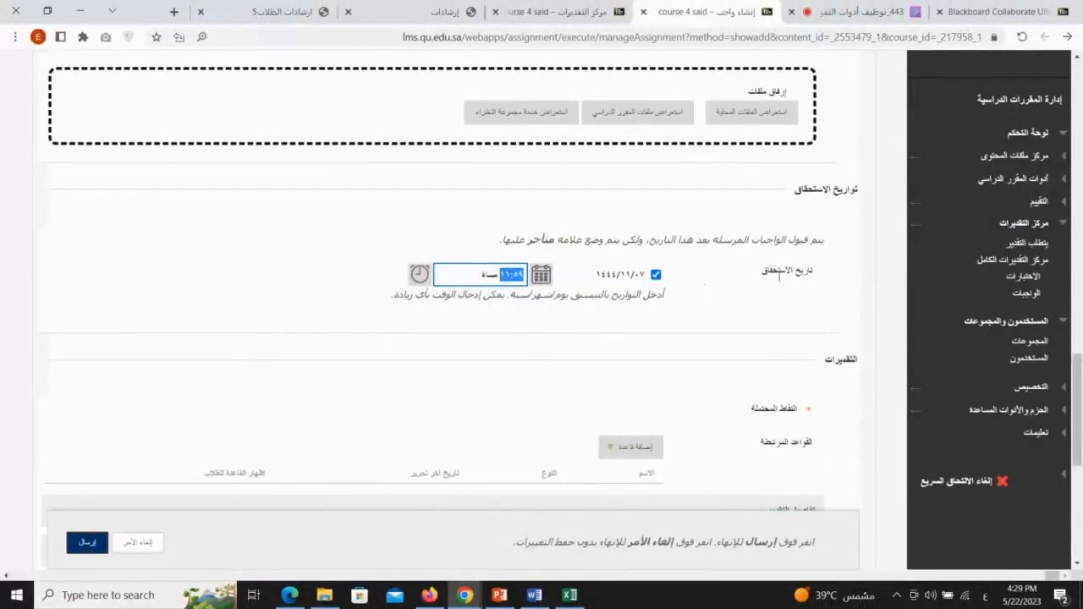
Set the assignment's possible points to 5 in the grading section
scroll(780, 275, "down", 3)
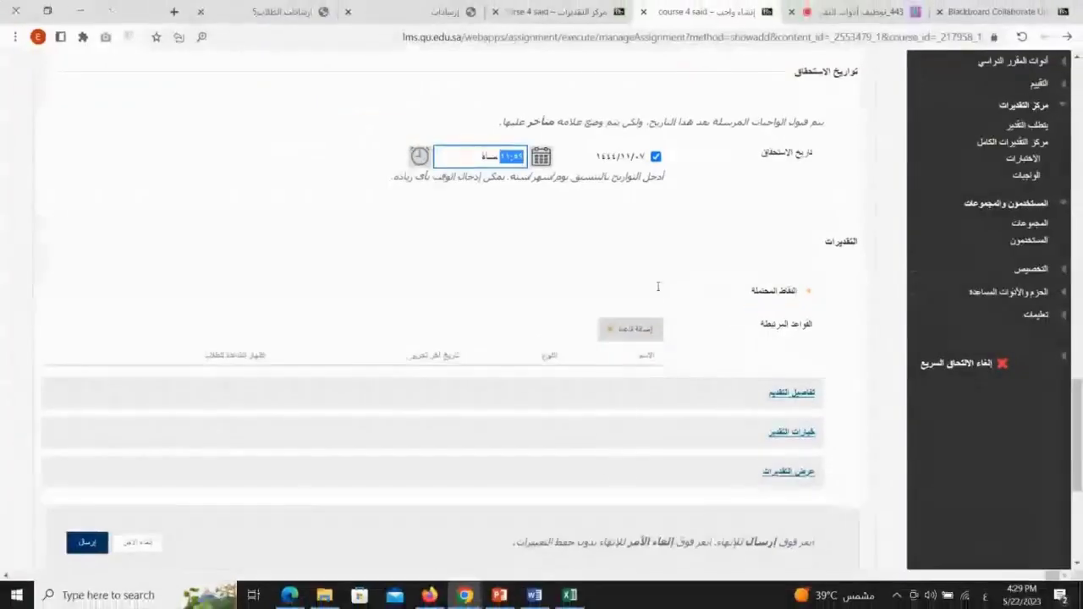
left_click(486, 298)
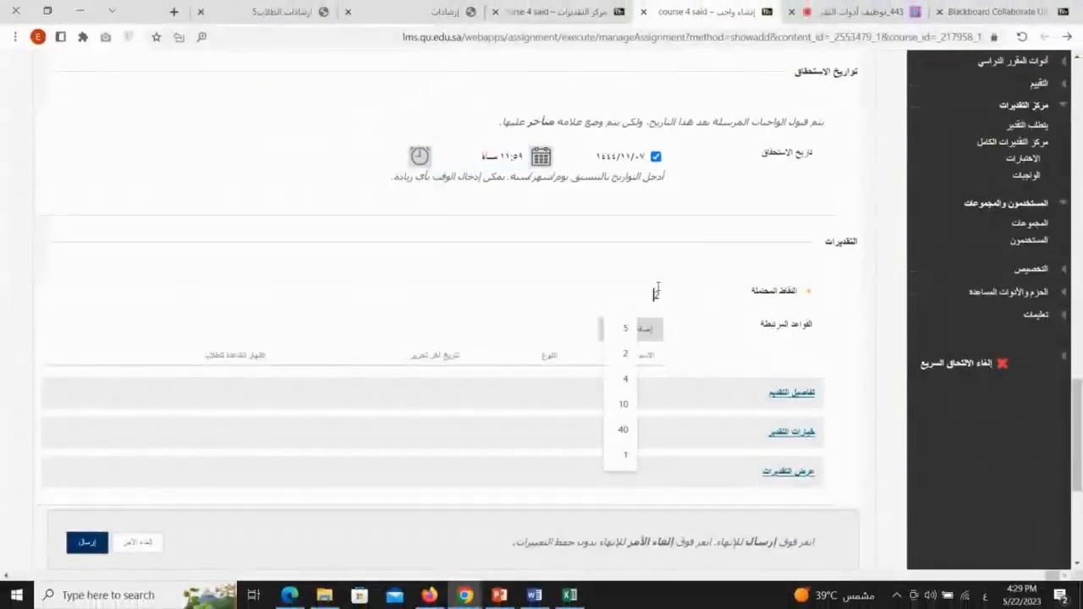
type("3")
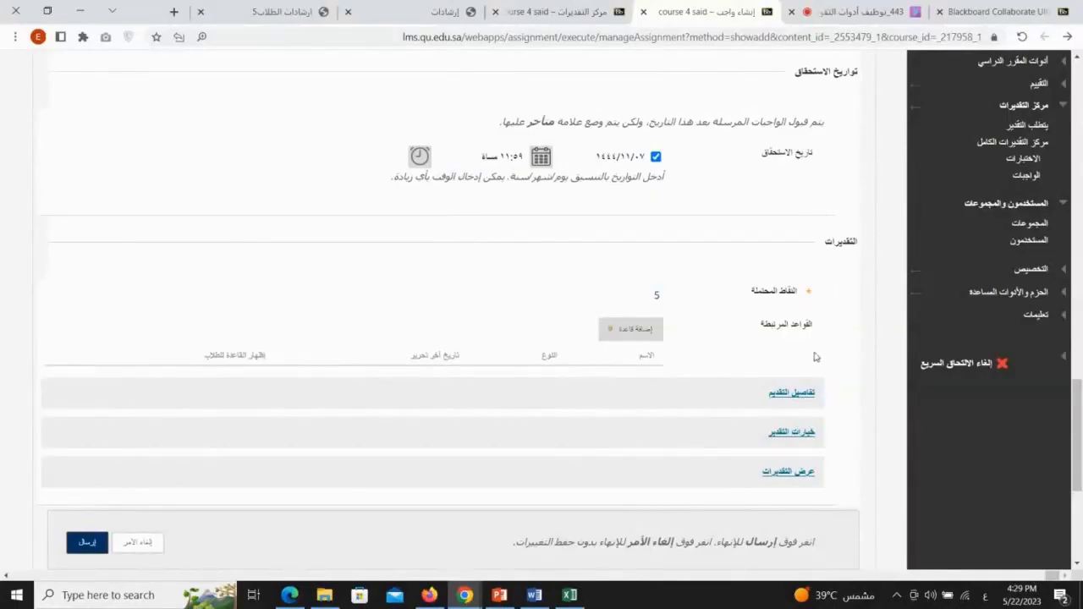
Expand the assignment's submission details (تفاصيل التقديم) down to the assignment type and number of attempts options
left_click(811, 403)
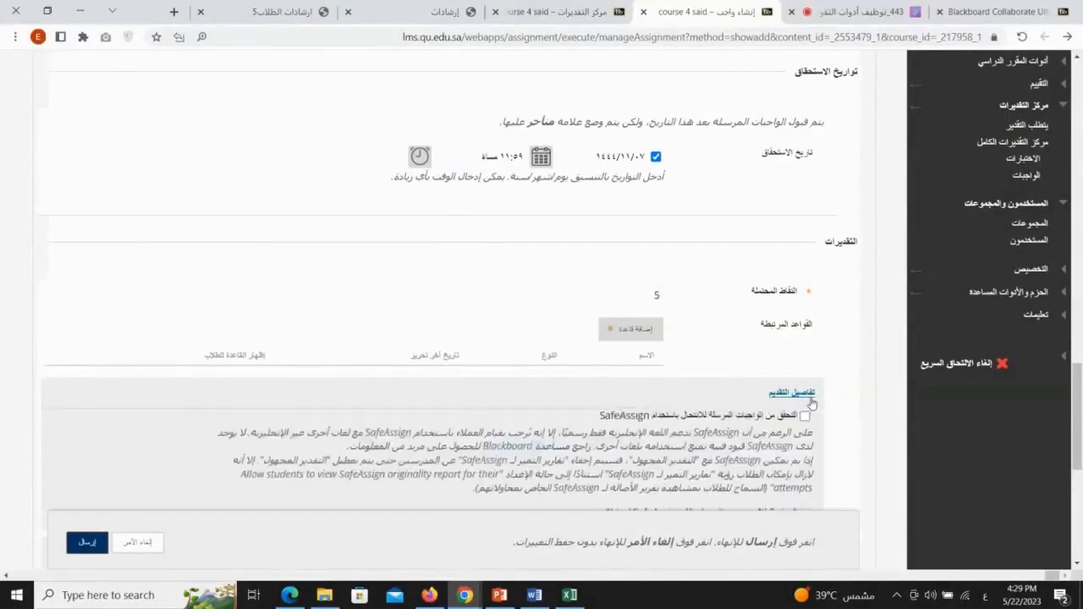
scroll(796, 236, "down", 3)
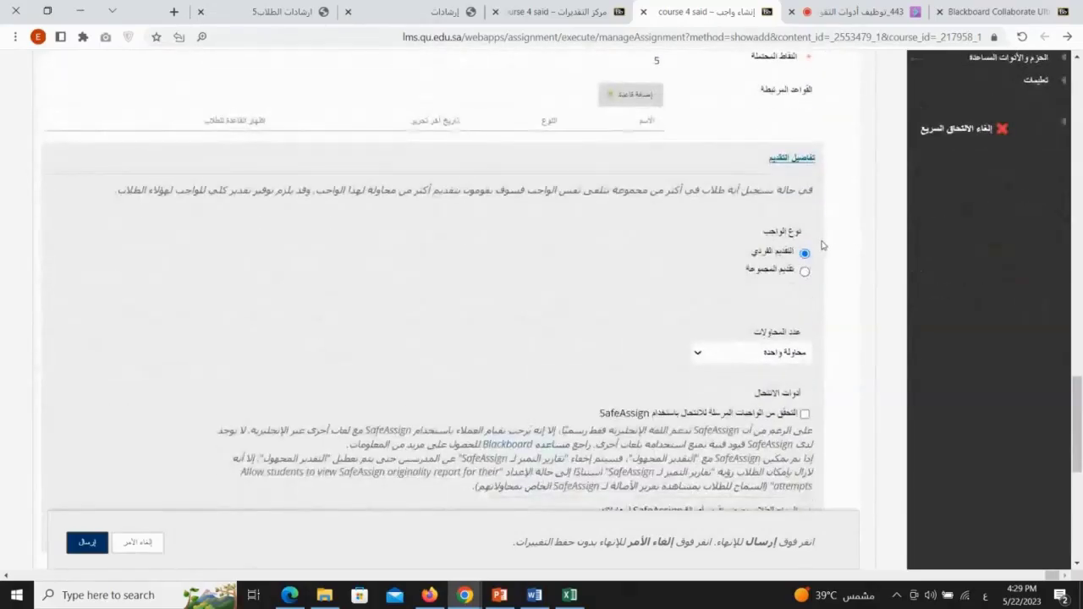
scroll(823, 247, "down", 1)
scroll(823, 246, "up", 1)
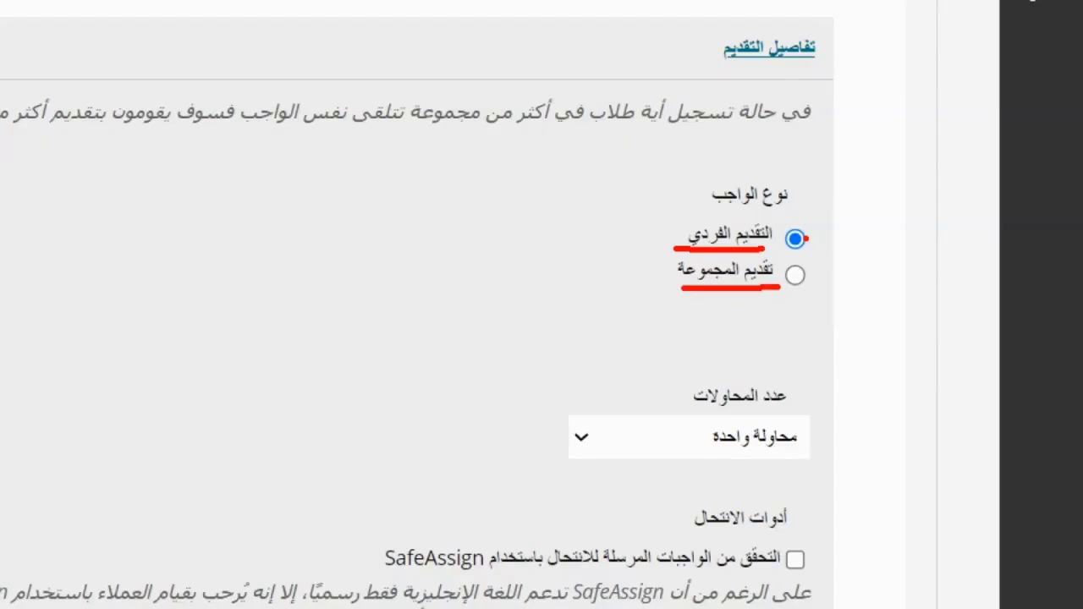
mouse_move(590, 185)
left_mouse_down()
mouse_move(659, 221)
mouse_move(667, 208)
mouse_move(599, 241)
left_mouse_up()
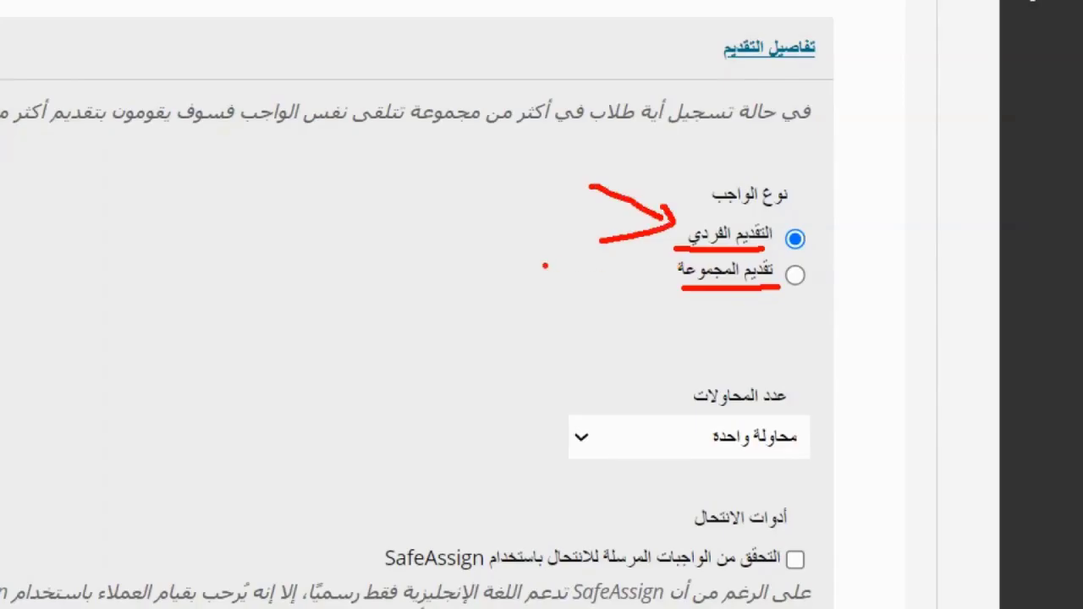
mouse_move(569, 304)
left_mouse_down()
mouse_move(658, 275)
mouse_move(638, 307)
left_mouse_up()
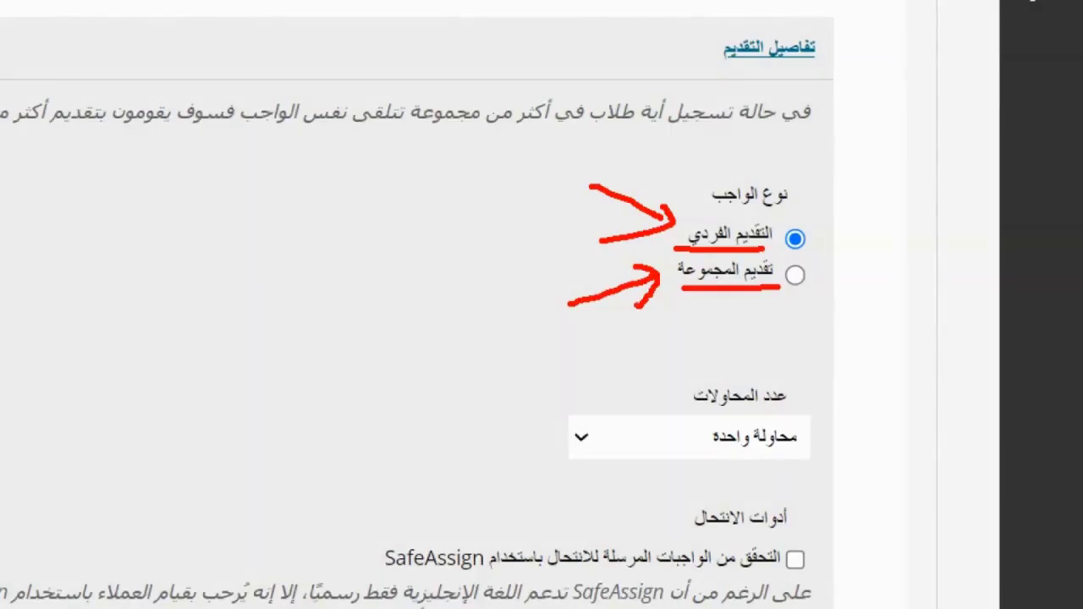
mouse_move(320, 205)
left_mouse_down()
mouse_move(355, 245)
mouse_move(352, 303)
left_mouse_up()
mouse_move(405, 242)
left_mouse_down()
mouse_move(418, 242)
mouse_move(408, 244)
left_mouse_up()
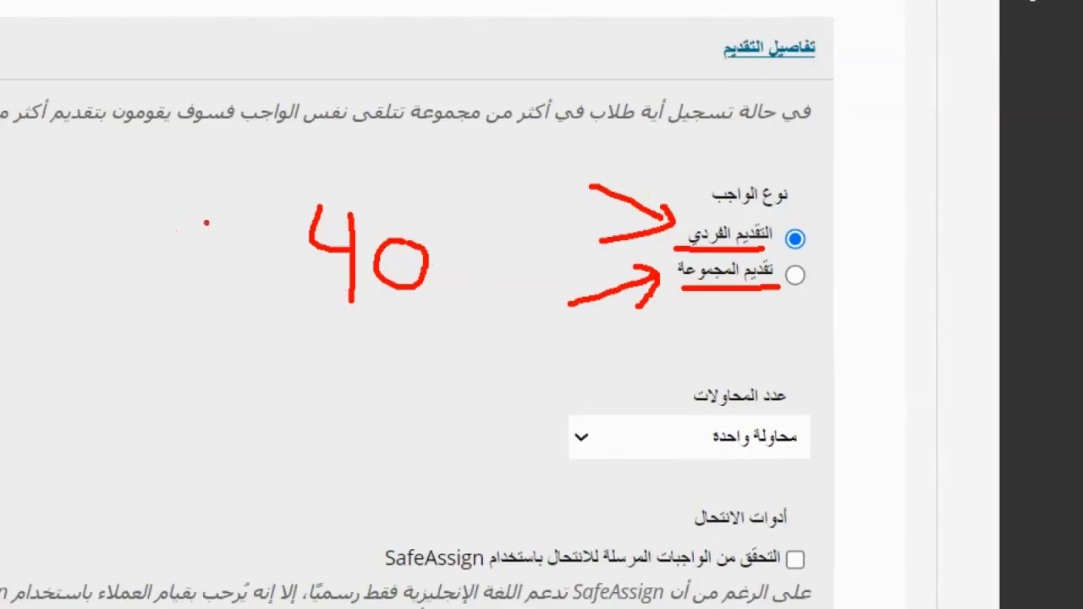
mouse_move(66, 217)
left_mouse_down()
mouse_move(32, 243)
mouse_move(41, 289)
left_mouse_up()
mouse_move(88, 251)
left_mouse_down()
mouse_move(120, 250)
mouse_move(114, 238)
mouse_move(123, 266)
left_mouse_up()
mouse_move(206, 214)
left_mouse_down()
mouse_move(150, 219)
mouse_move(173, 256)
mouse_move(207, 214)
left_mouse_up()
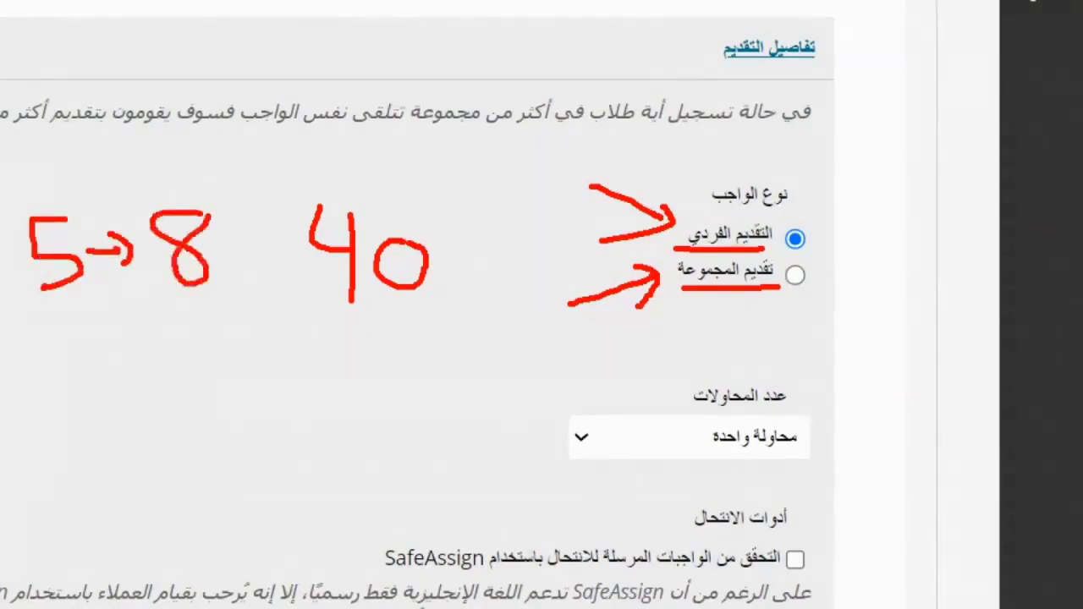
mouse_move(60, 310)
left_mouse_down()
mouse_move(81, 370)
mouse_move(50, 342)
mouse_move(89, 327)
left_mouse_up()
left_click_drag(88, 327, 51, 342)
mouse_move(220, 202)
left_mouse_down()
mouse_move(151, 180)
mouse_move(233, 209)
left_mouse_up()
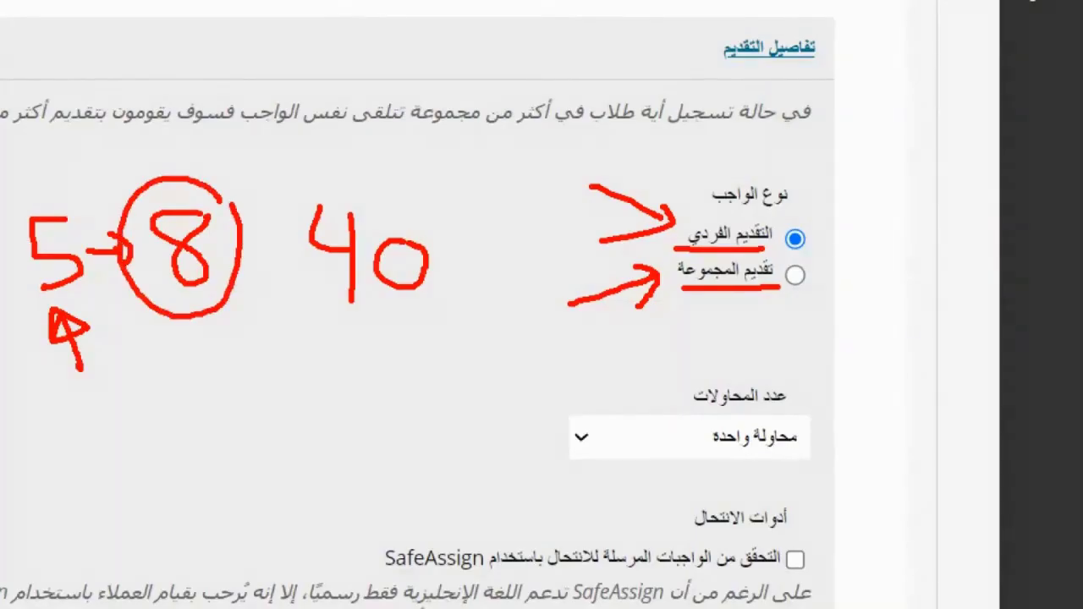
mouse_move(83, 388)
left_mouse_down()
mouse_move(89, 427)
mouse_move(119, 428)
left_mouse_up()
left_click_drag(85, 391, 71, 405)
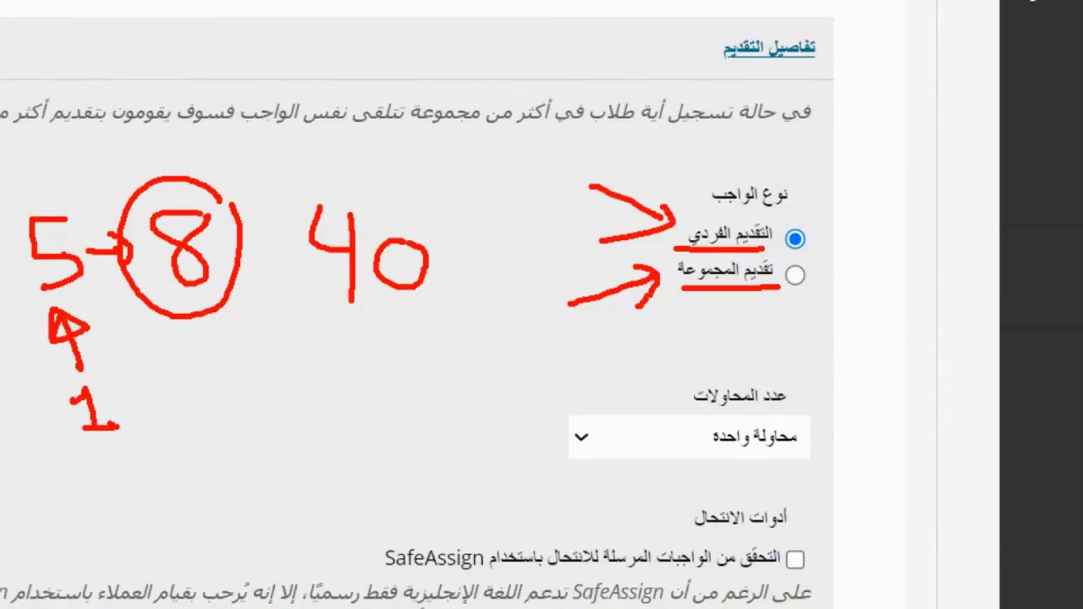
mouse_move(155, 394)
left_mouse_down()
mouse_move(222, 392)
mouse_move(219, 428)
left_mouse_up()
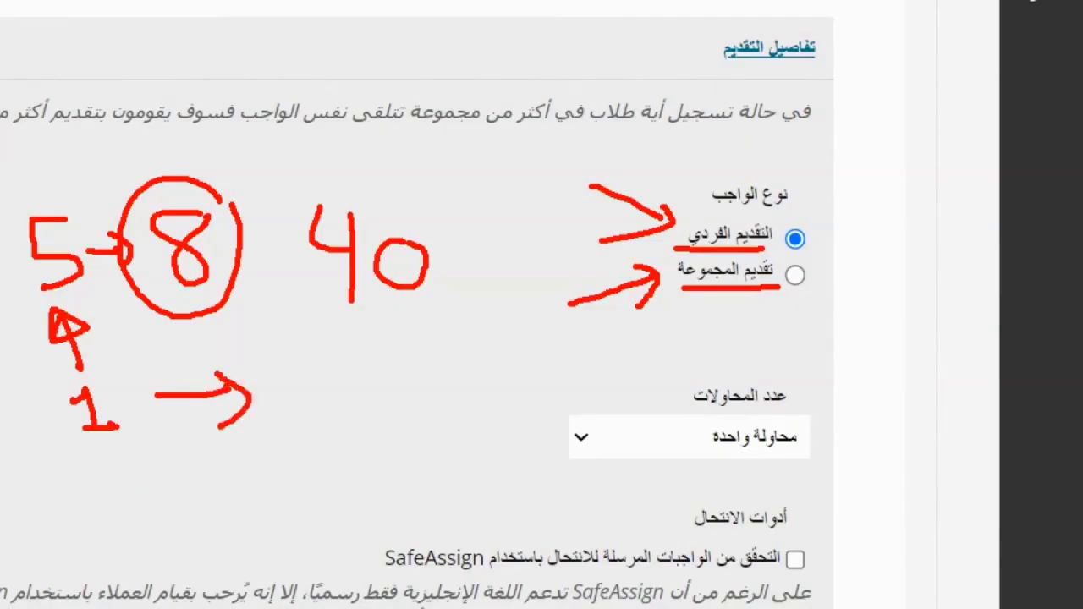
mouse_move(343, 349)
left_mouse_down()
mouse_move(307, 353)
mouse_move(296, 426)
left_mouse_up()
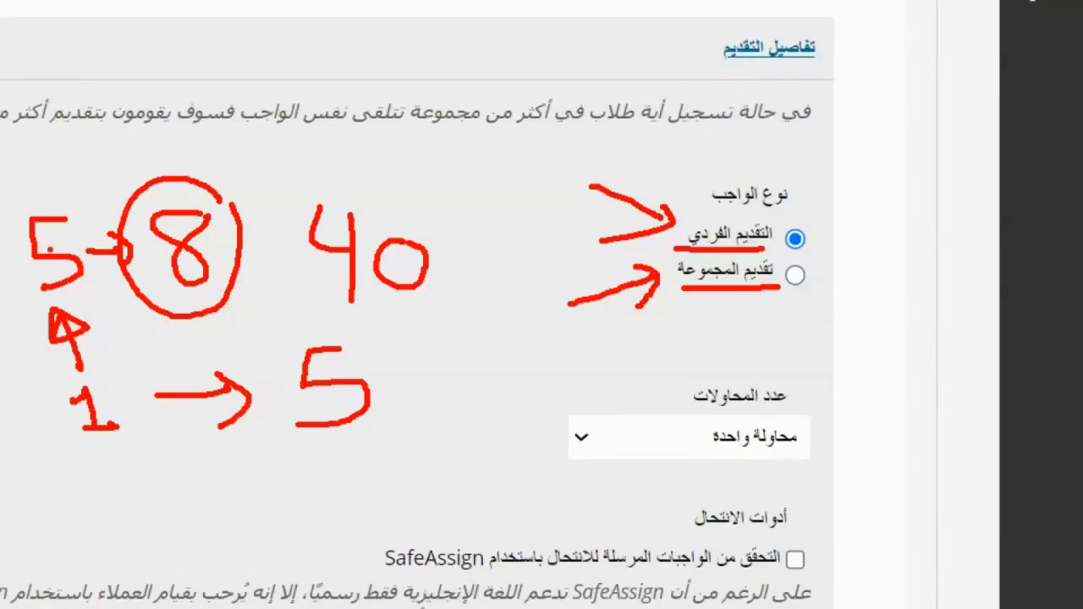
mouse_move(393, 361)
left_mouse_down()
mouse_move(229, 382)
mouse_move(404, 370)
left_mouse_up()
mouse_move(439, 158)
left_mouse_down()
mouse_move(397, 227)
mouse_move(376, 195)
left_mouse_up()
mouse_move(501, 327)
left_mouse_down()
mouse_move(430, 364)
mouse_move(458, 382)
left_mouse_up()
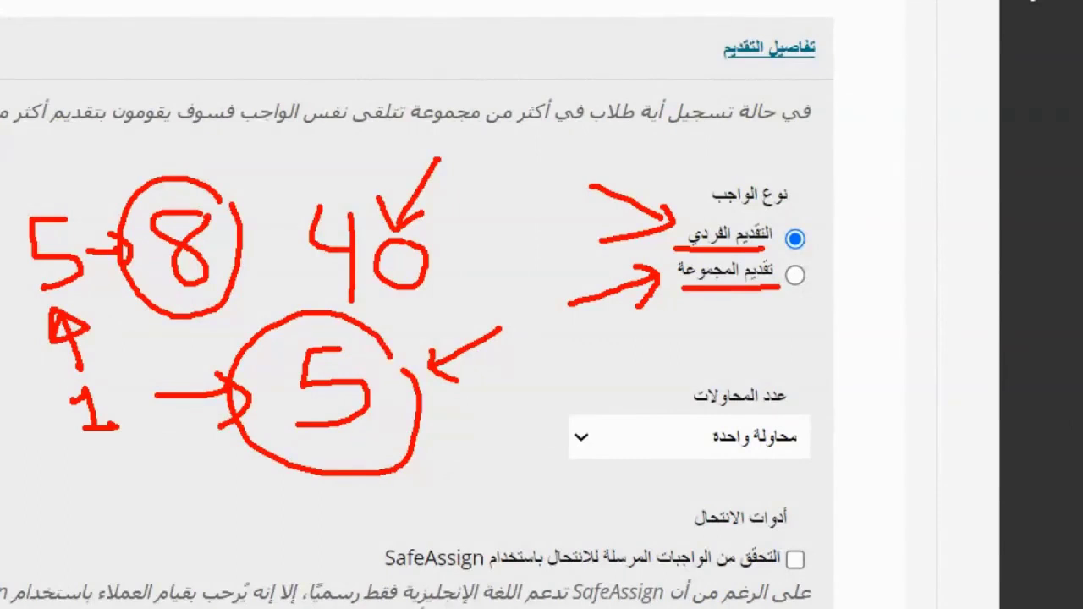
mouse_move(446, 149)
left_mouse_down()
mouse_move(400, 284)
mouse_move(463, 147)
left_mouse_up()
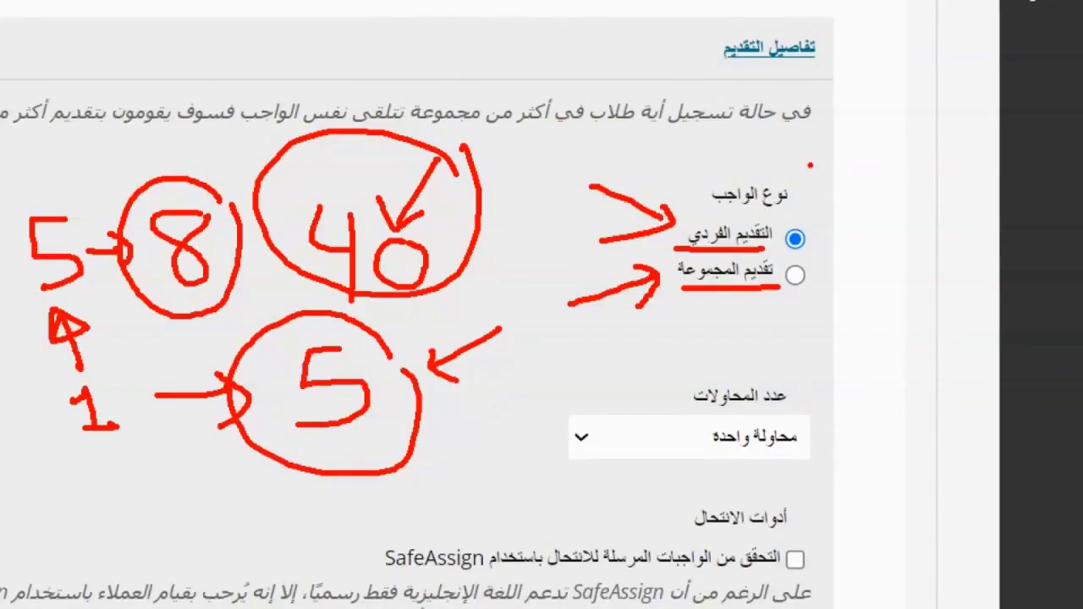
mouse_move(832, 175)
left_mouse_down()
mouse_move(806, 229)
mouse_move(826, 244)
left_mouse_up()
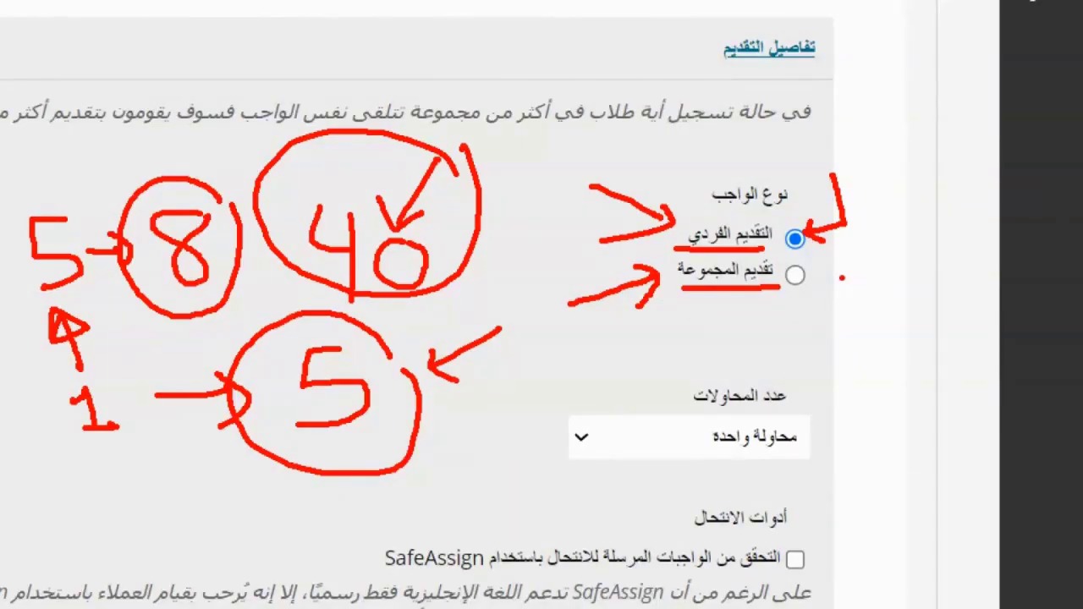
mouse_move(800, 382)
left_mouse_down()
mouse_move(682, 383)
mouse_move(815, 352)
left_mouse_up()
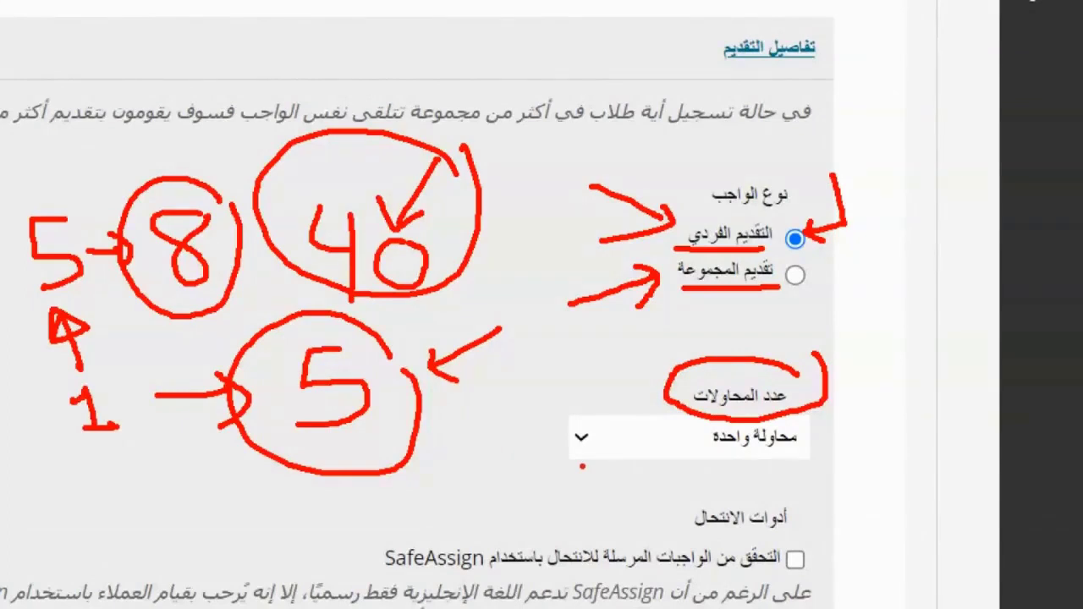
mouse_move(843, 395)
left_mouse_down()
mouse_move(825, 438)
mouse_move(840, 448)
left_mouse_up()
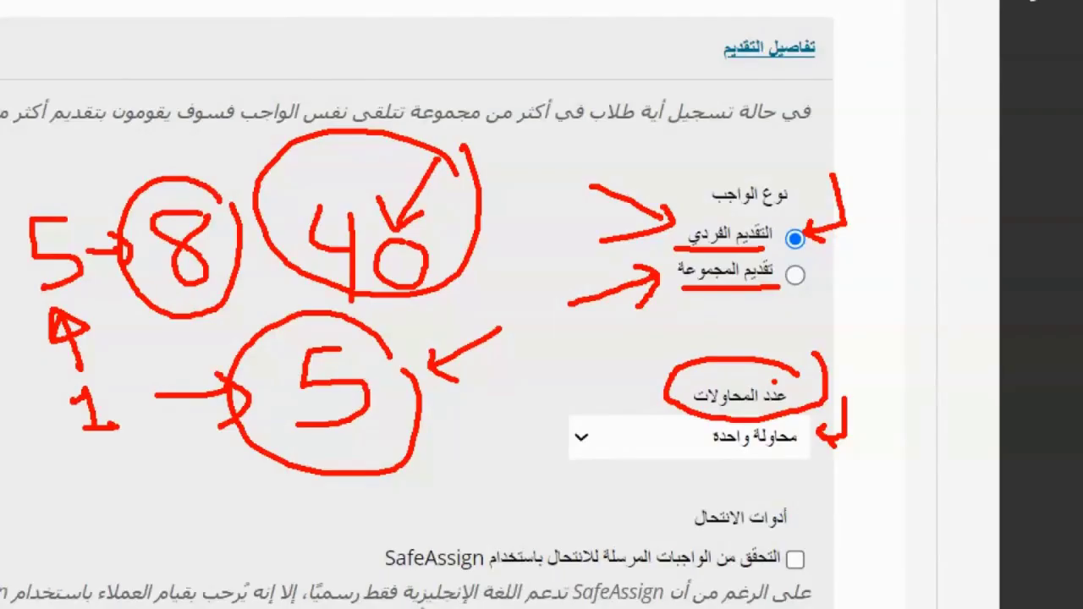
left_click_drag(808, 459, 687, 461)
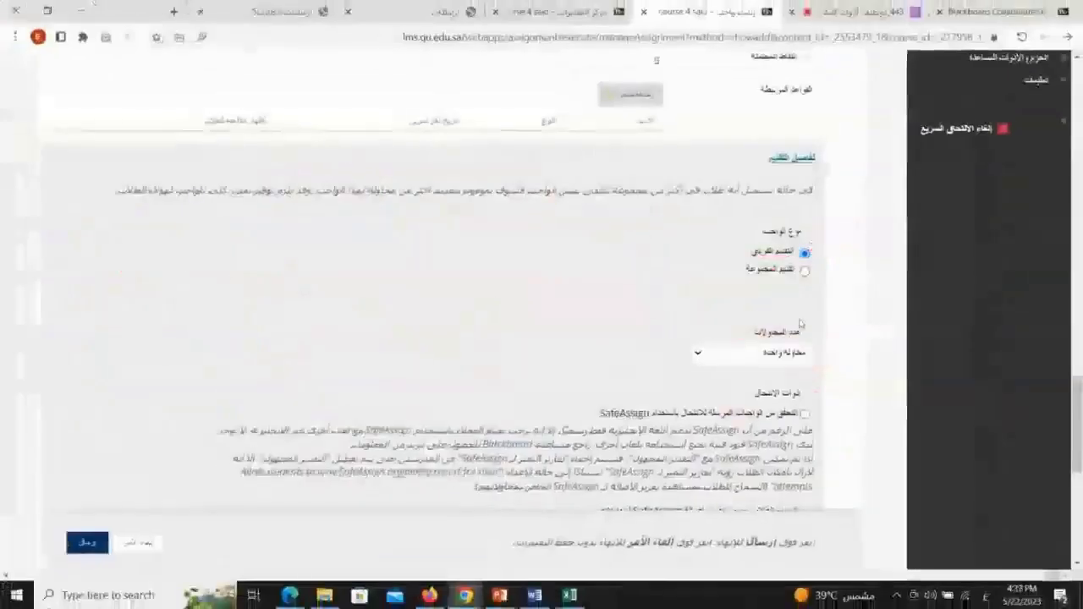
Set the number of attempts to multiple attempts (محاولات متعددة) with a maximum of 2
left_click(726, 438)
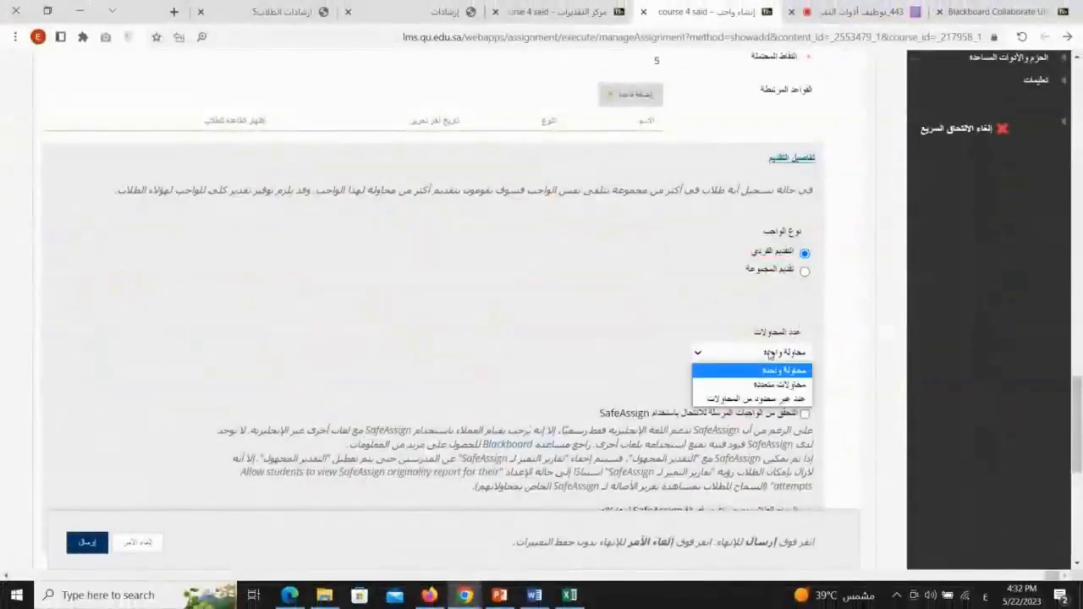
left_click(768, 385)
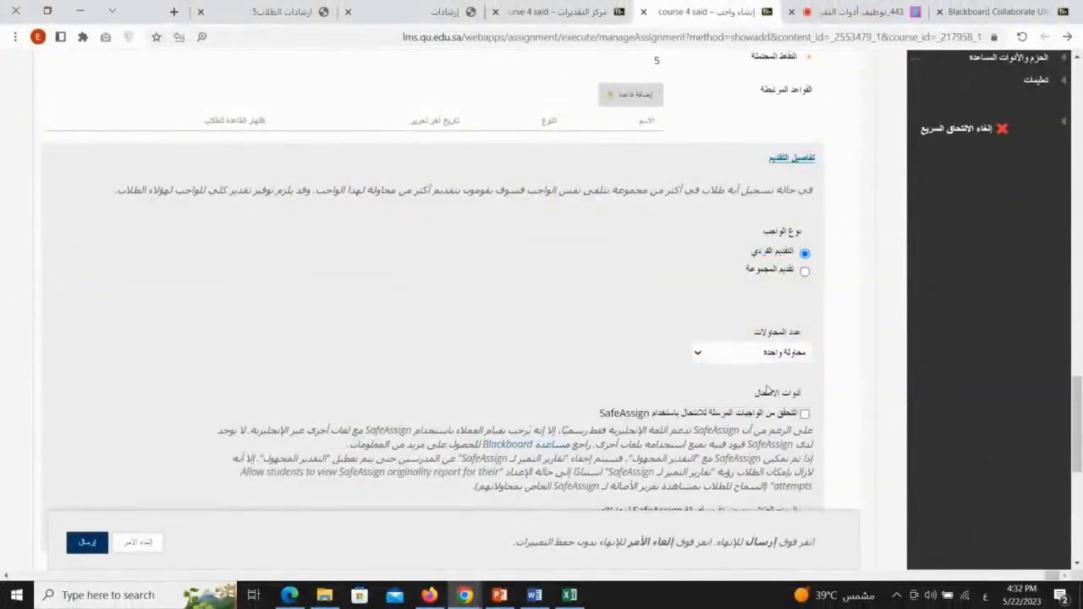
scroll(796, 322, "down", 2)
left_click(797, 295)
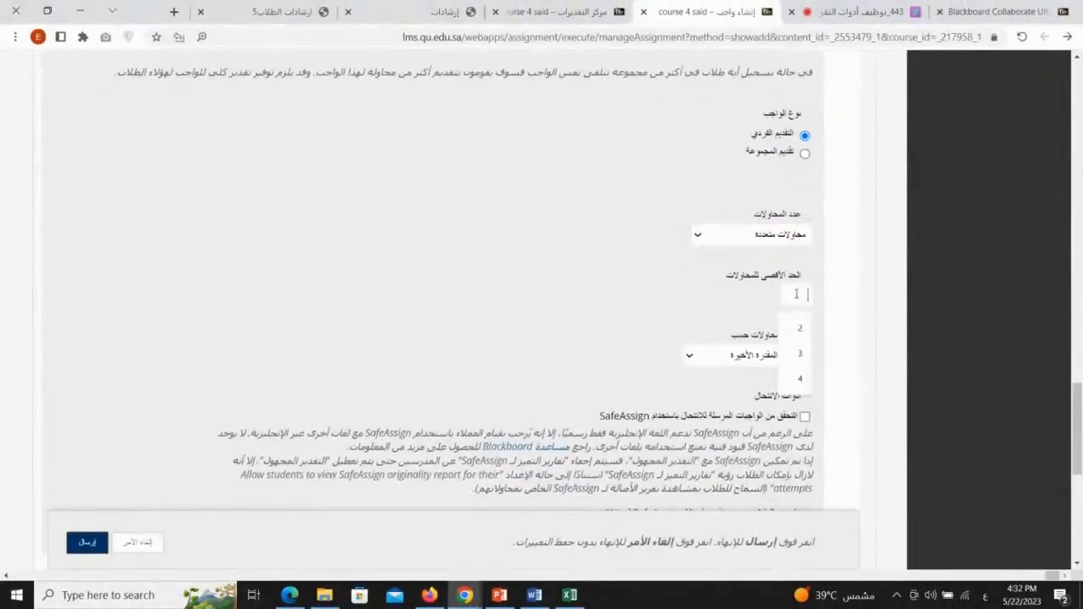
type("2")
double_click(810, 299)
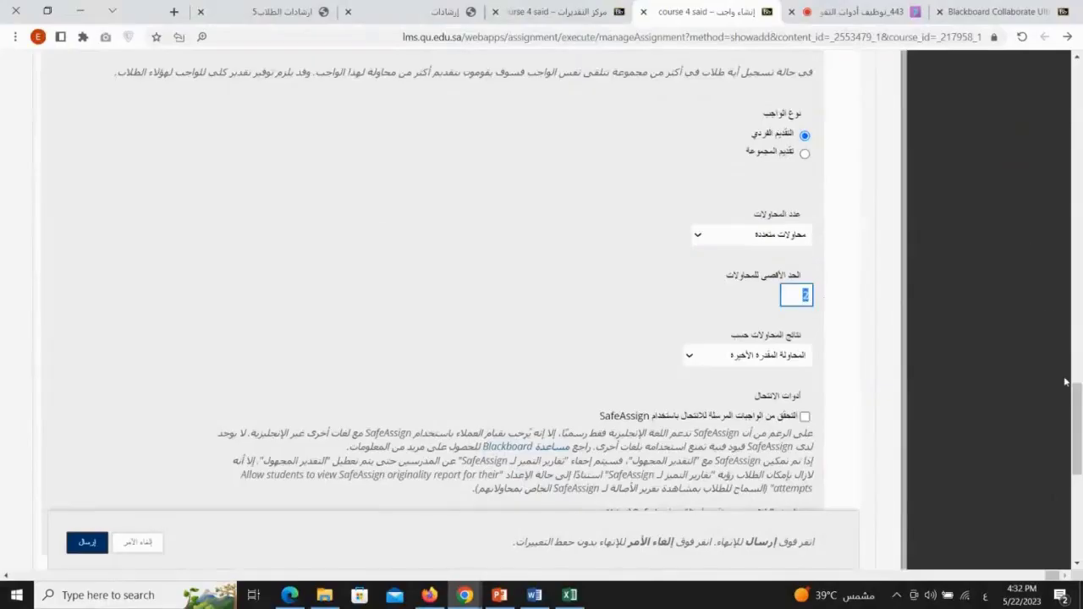
Open the choices for which attempt the assignment's score is based on
left_click_drag(1077, 390, 1077, 396)
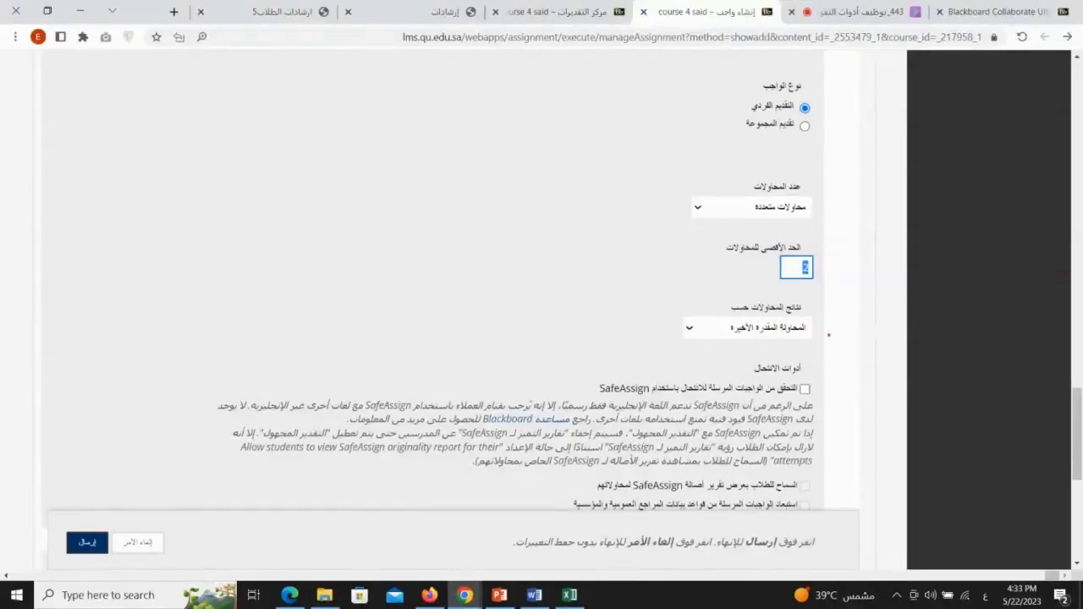
left_click(784, 333)
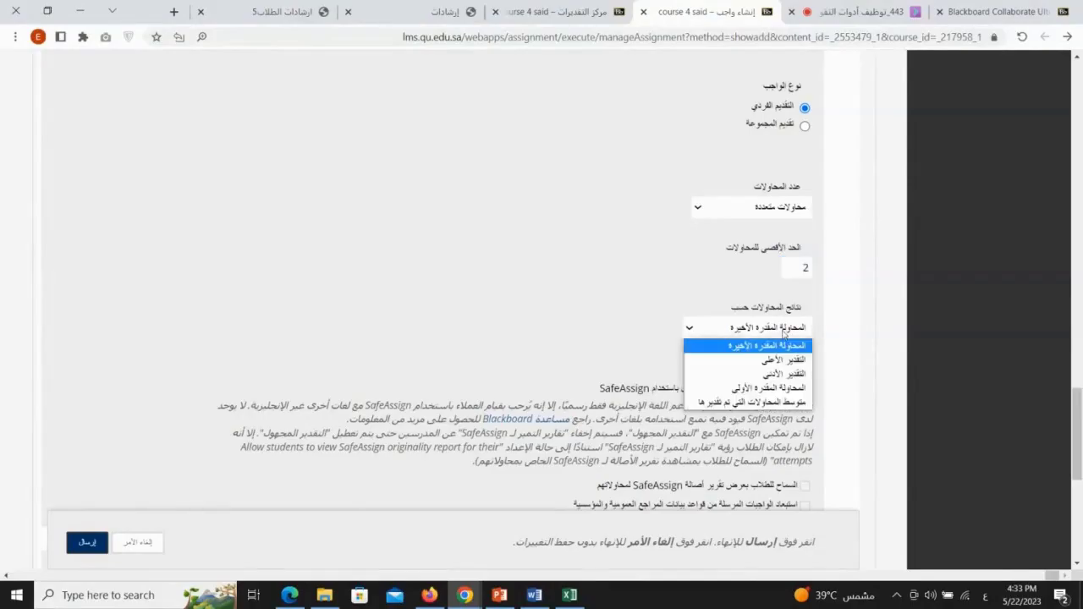